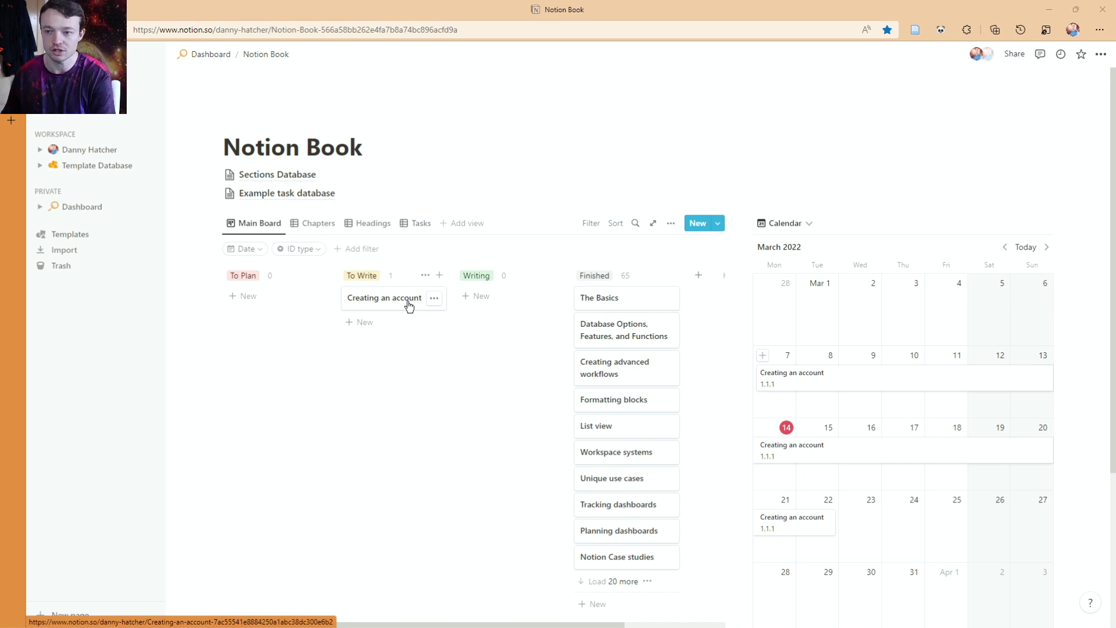
{"action": "scroll", "coordinate": [451, 400], "scroll_direction": "down", "scroll_amount": 4}
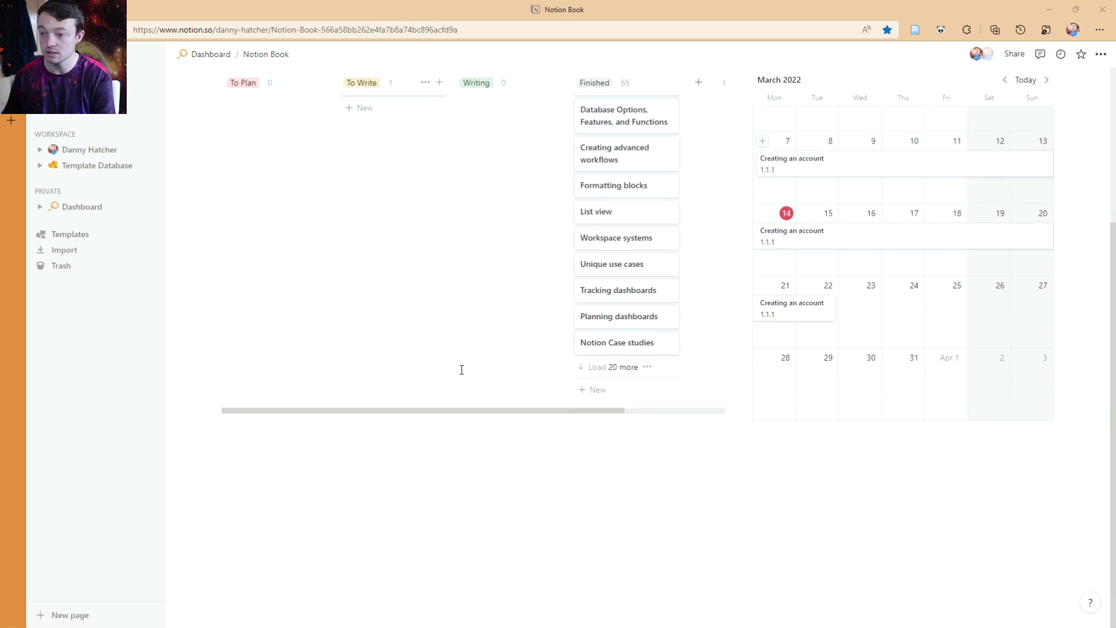
{"action": "scroll", "coordinate": [461, 370], "scroll_direction": "up", "scroll_amount": 4}
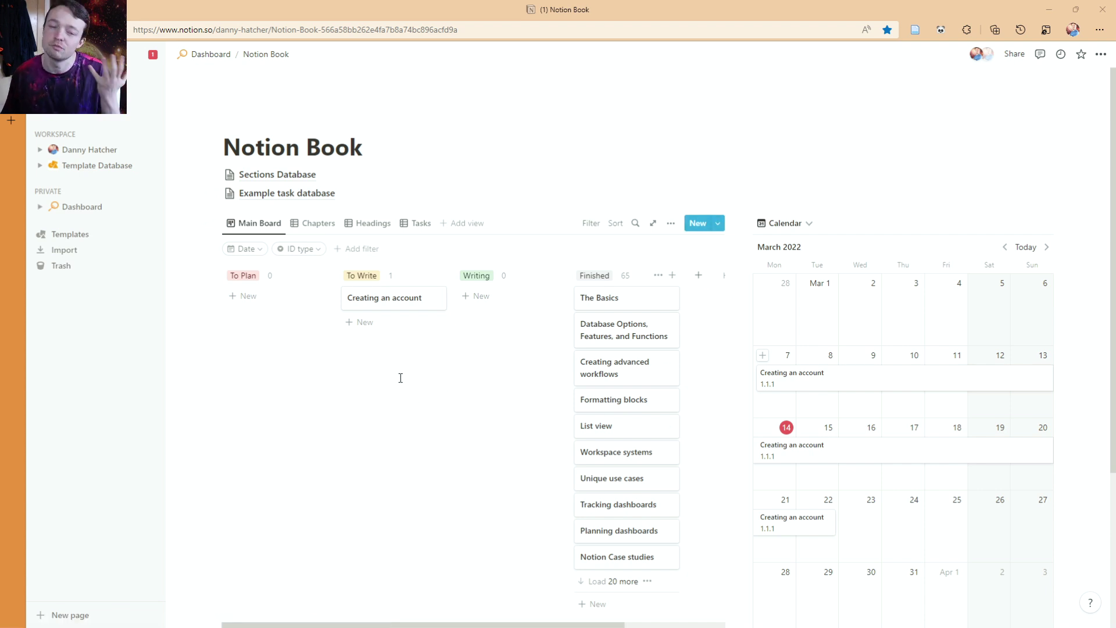
- Turn on the database title in the Main Board view's layout settings, and turn it off again
{"action": "left_click", "coordinate": [669, 230]}
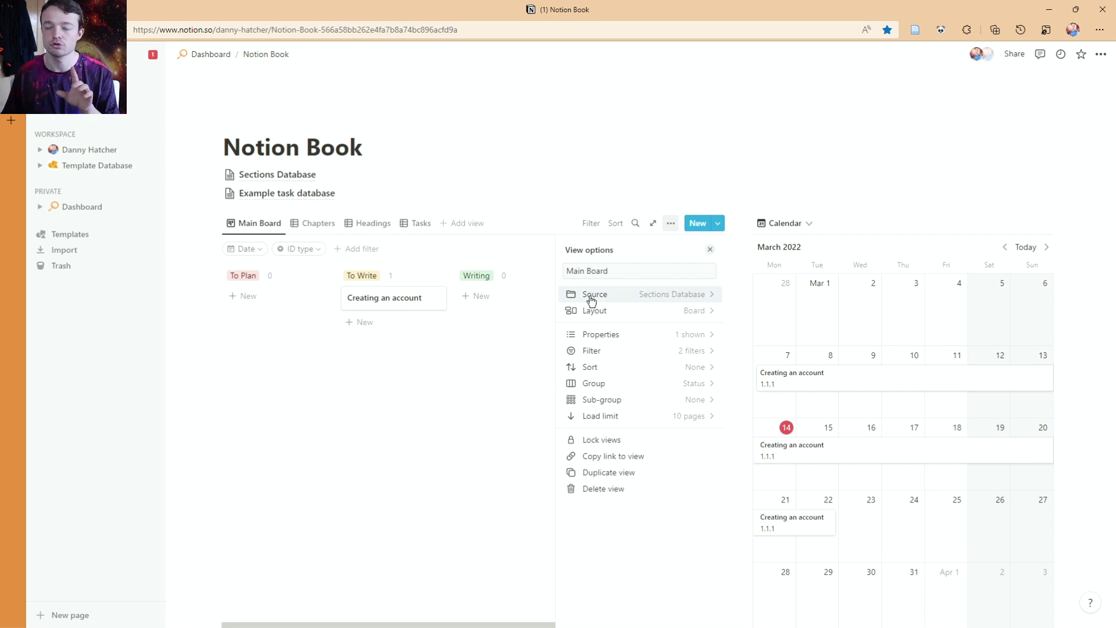
{"action": "left_click", "coordinate": [671, 313]}
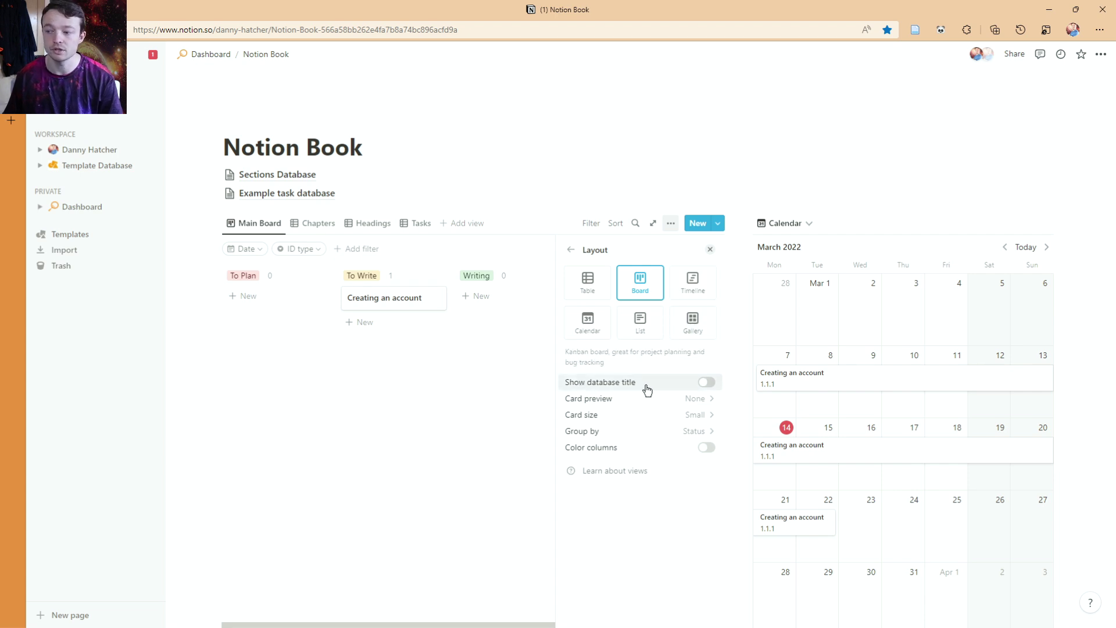
{"action": "left_click", "coordinate": [706, 382]}
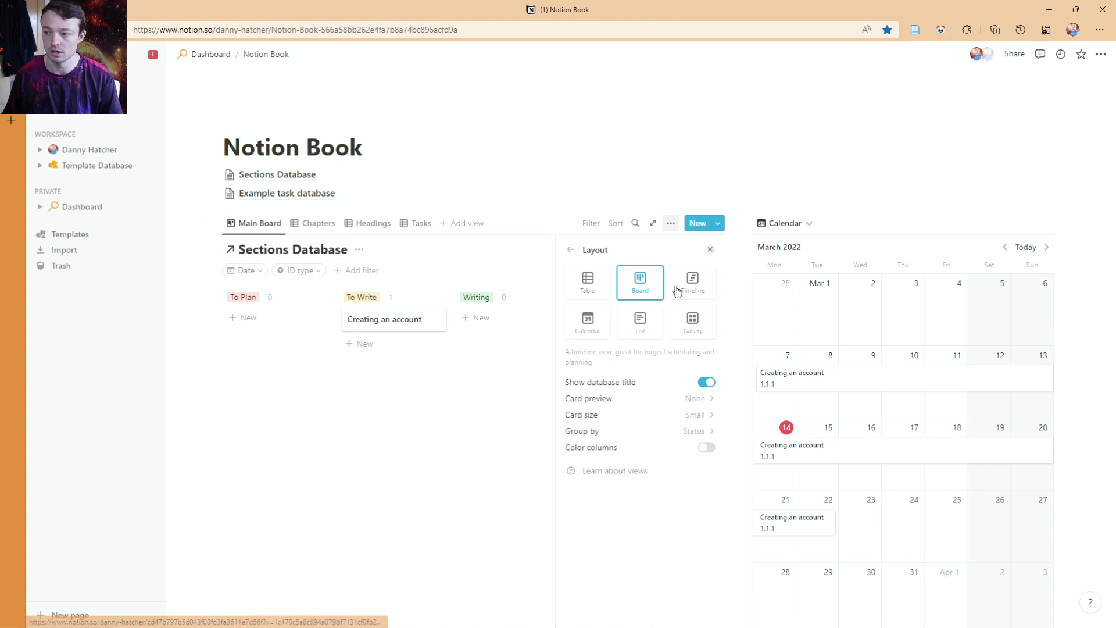
{"action": "left_click", "coordinate": [706, 386]}
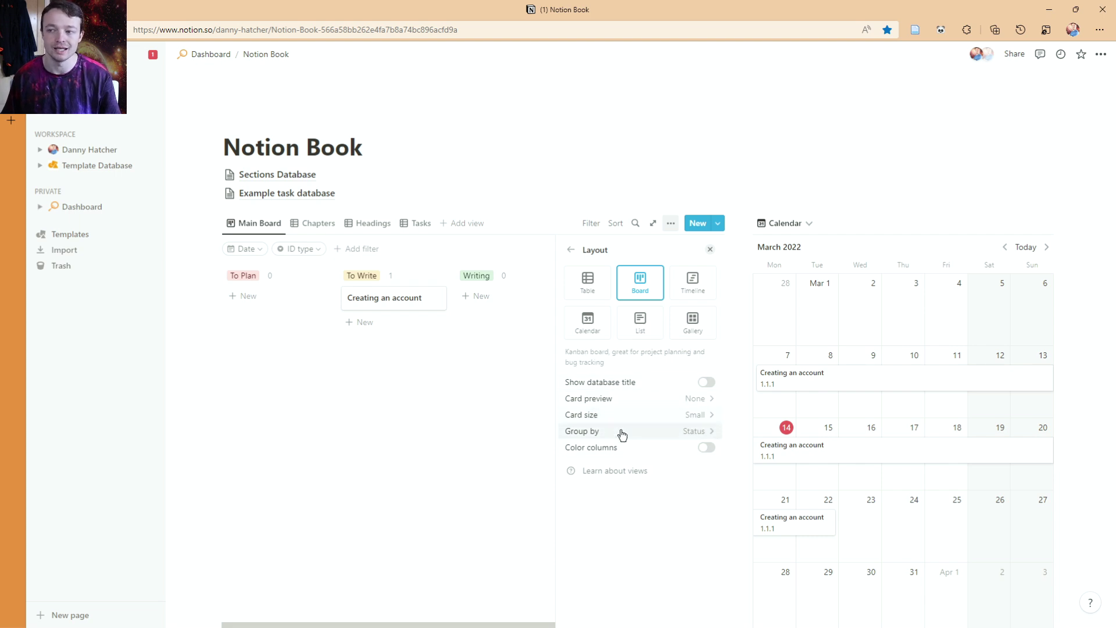
- Review the property visibility list and the filters in the Main Board's view options, and close them
{"action": "left_click", "coordinate": [571, 251]}
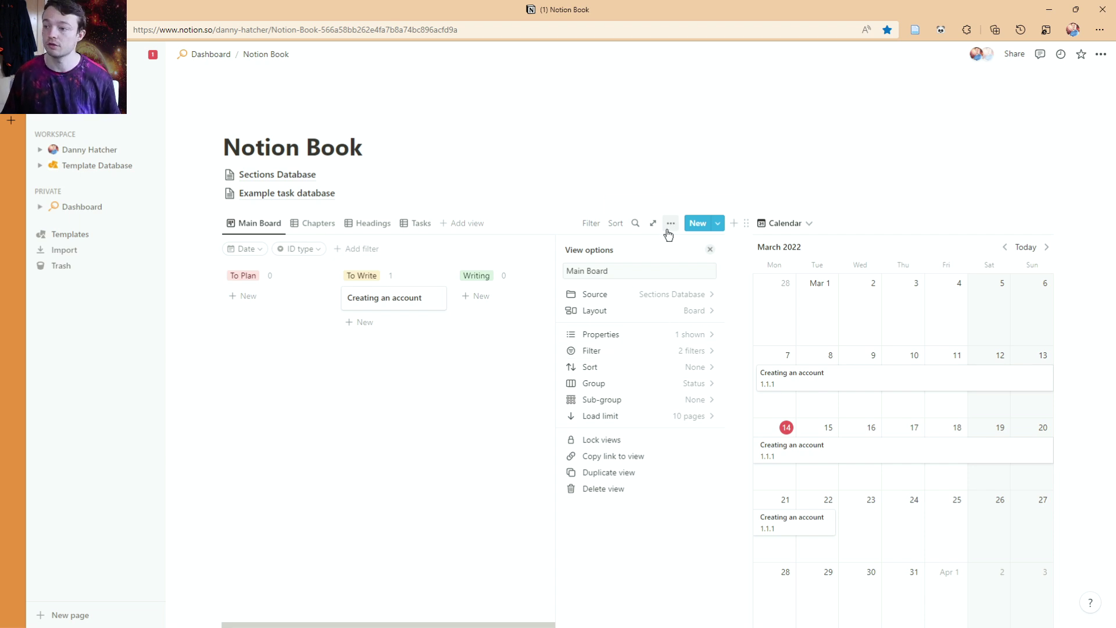
{"action": "left_click", "coordinate": [625, 336]}
{"action": "scroll", "coordinate": [635, 385], "scroll_direction": "down", "scroll_amount": 1}
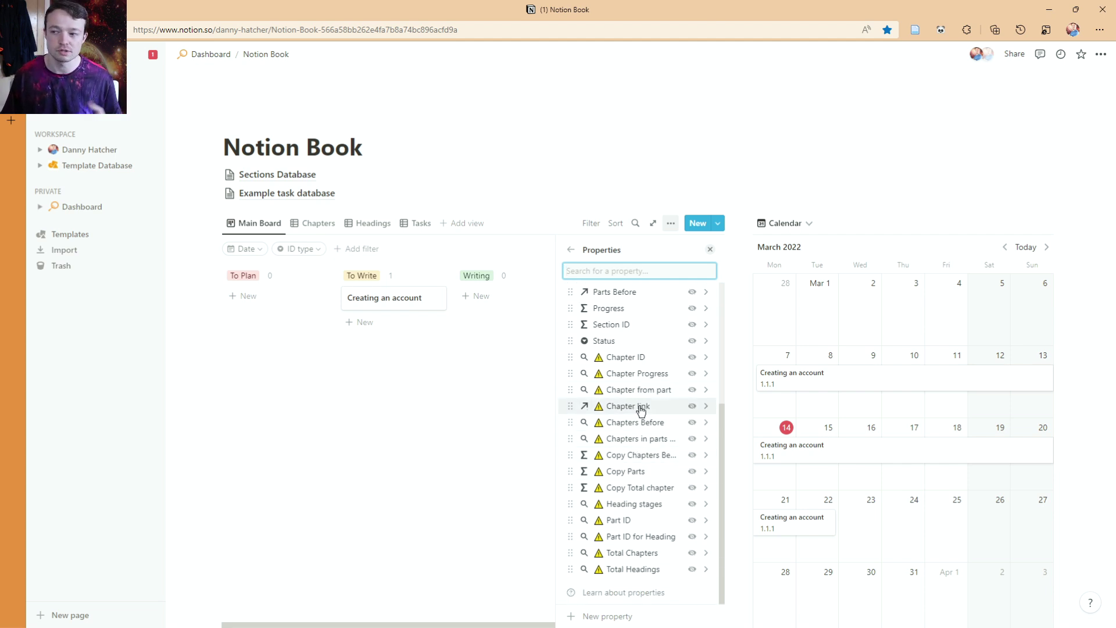
{"action": "scroll", "coordinate": [653, 411], "scroll_direction": "up", "scroll_amount": 4}
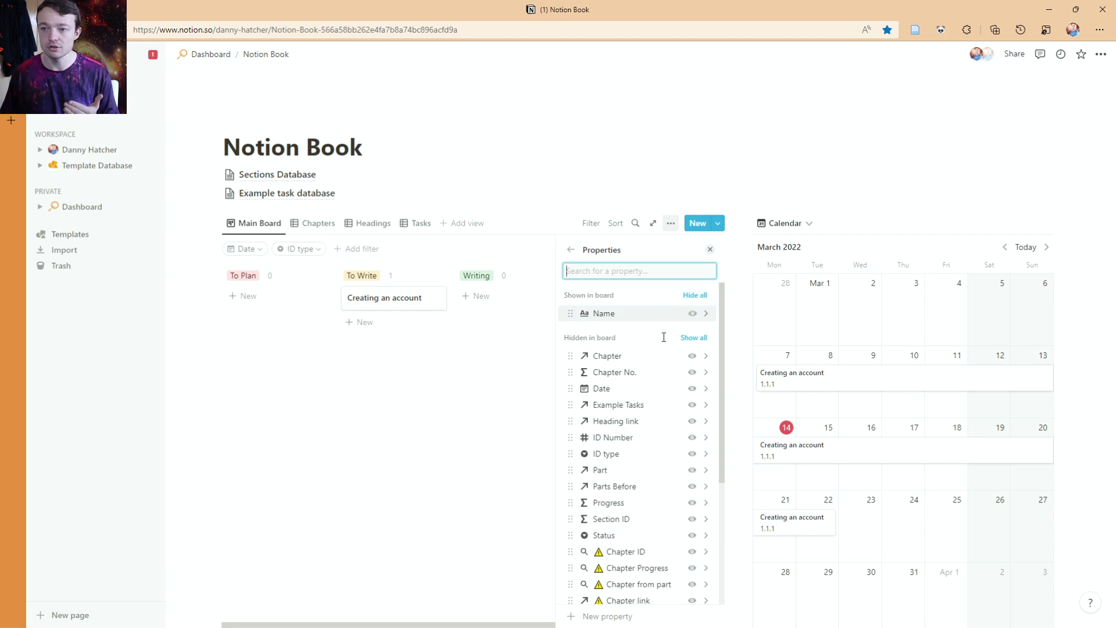
{"action": "left_click", "coordinate": [570, 252]}
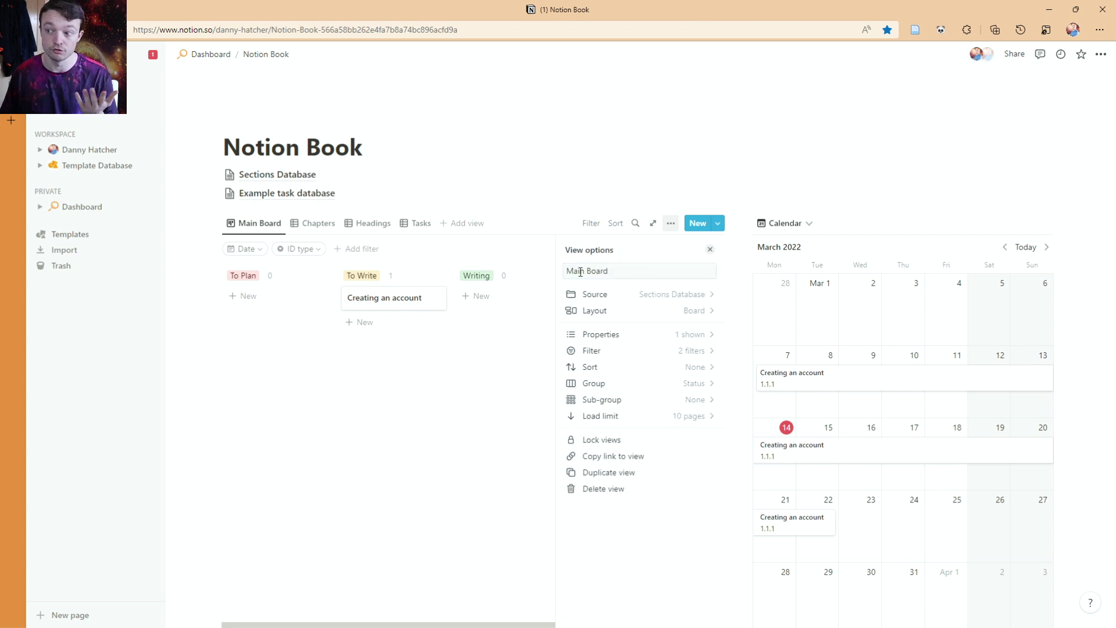
{"action": "left_click", "coordinate": [611, 351]}
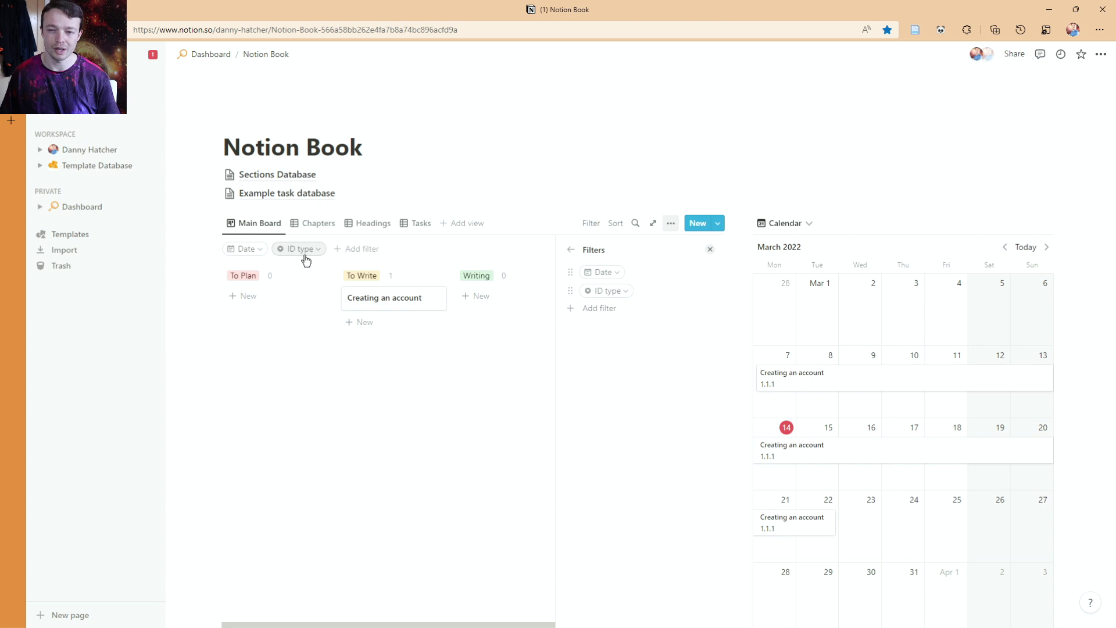
{"action": "key", "text": "Escape"}
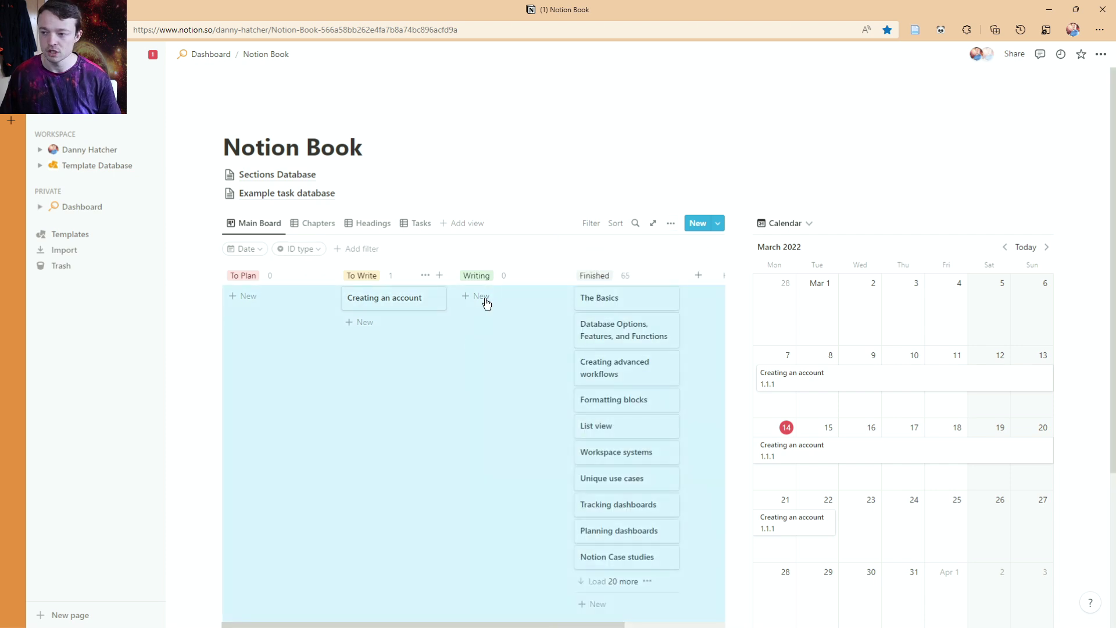
{"action": "left_click", "coordinate": [376, 150]}
- Set the board's Date filter to dates within Mar 4, 2022 and Mar 26, 2022
{"action": "left_click", "coordinate": [256, 250]}
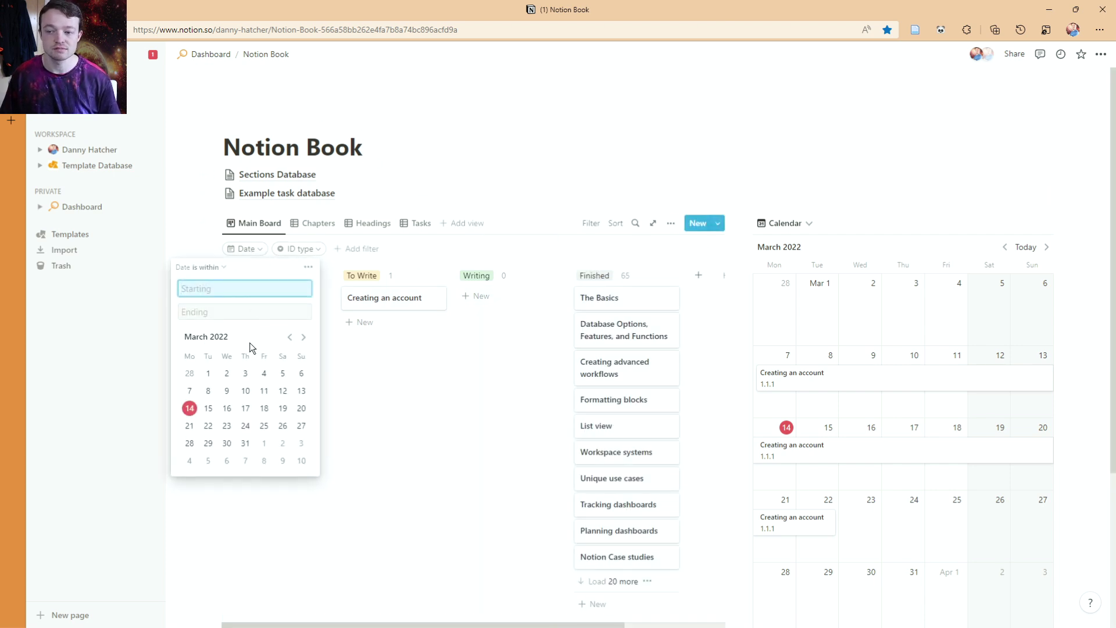
{"action": "left_click", "coordinate": [209, 267]}
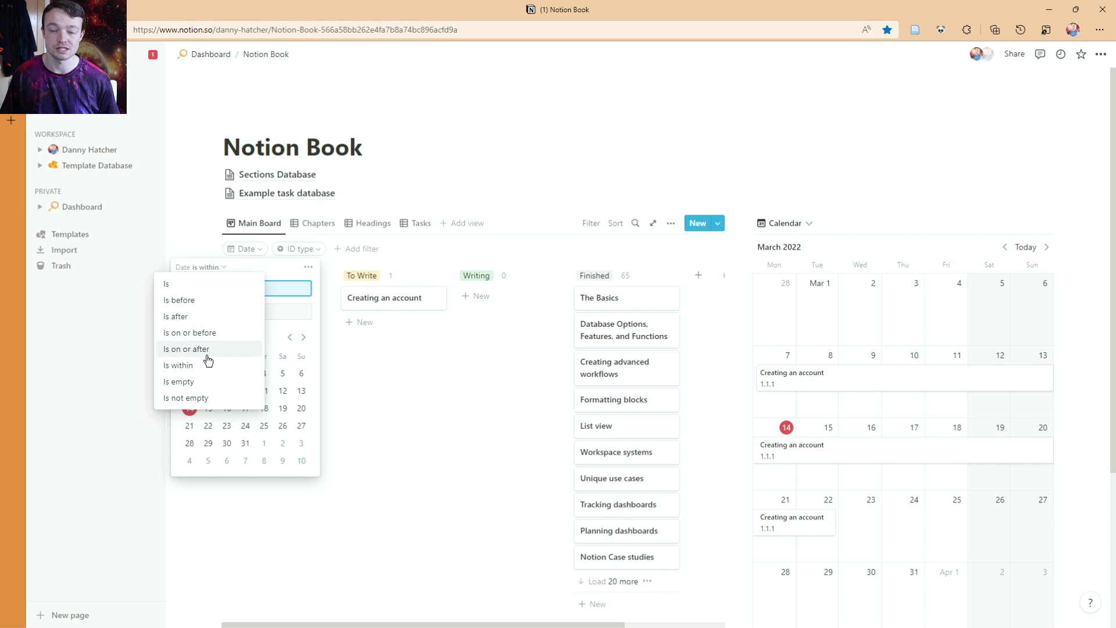
{"action": "left_click", "coordinate": [239, 267]}
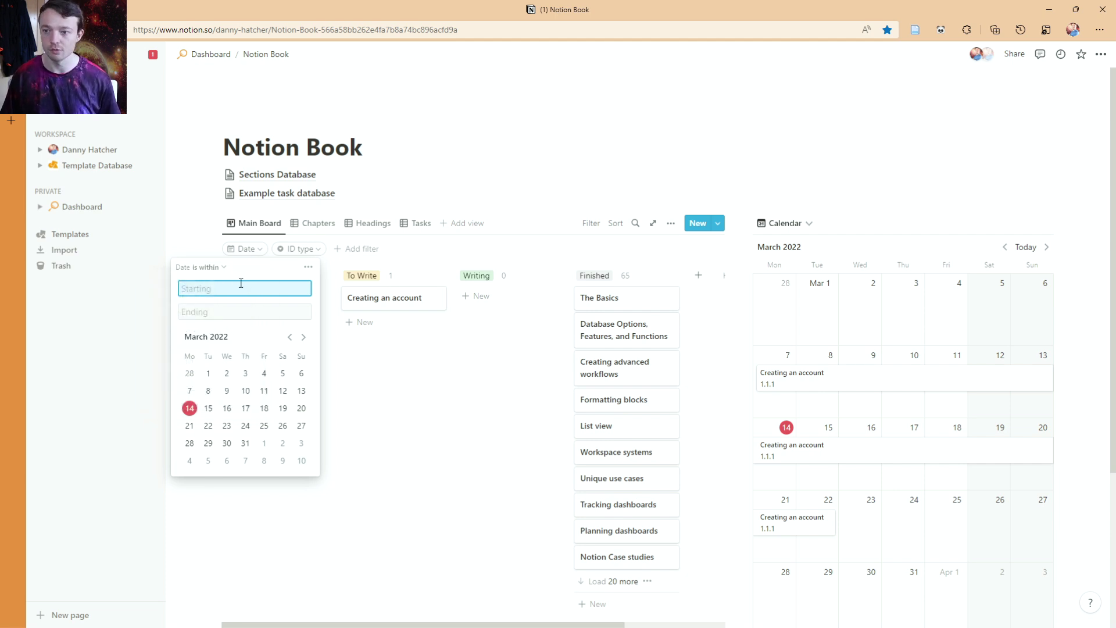
{"action": "left_click", "coordinate": [191, 408]}
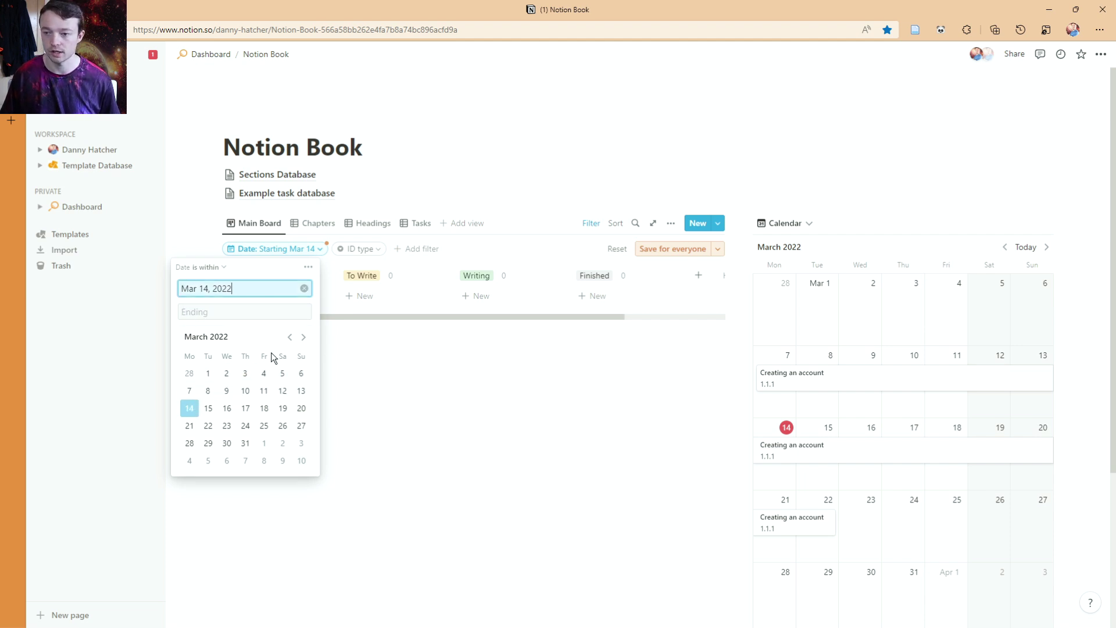
{"action": "left_click", "coordinate": [264, 373]}
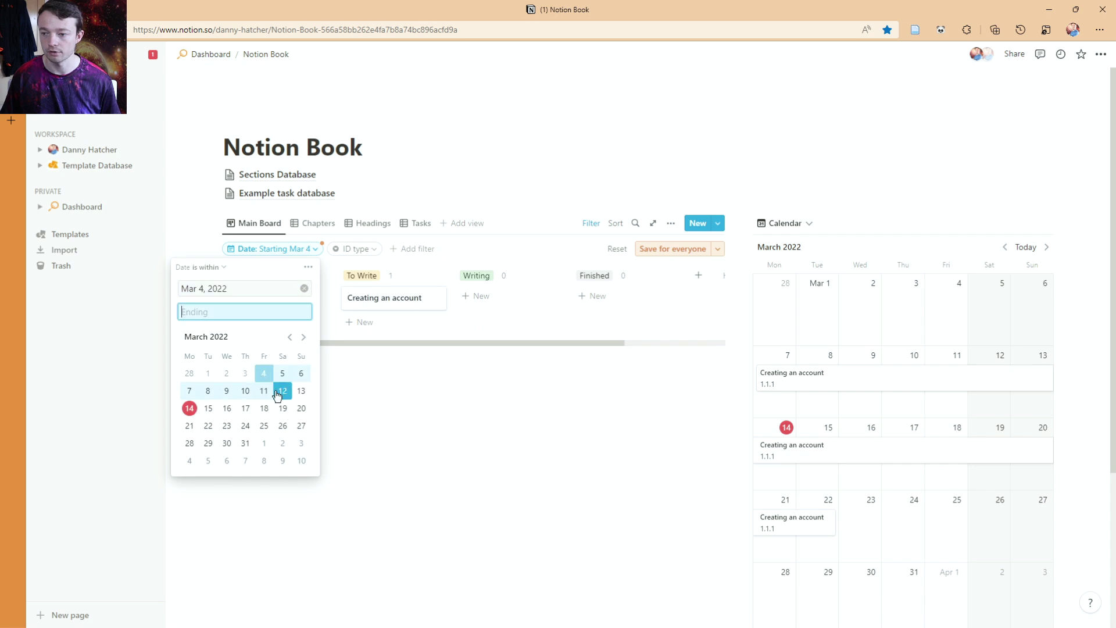
{"action": "left_click", "coordinate": [282, 426]}
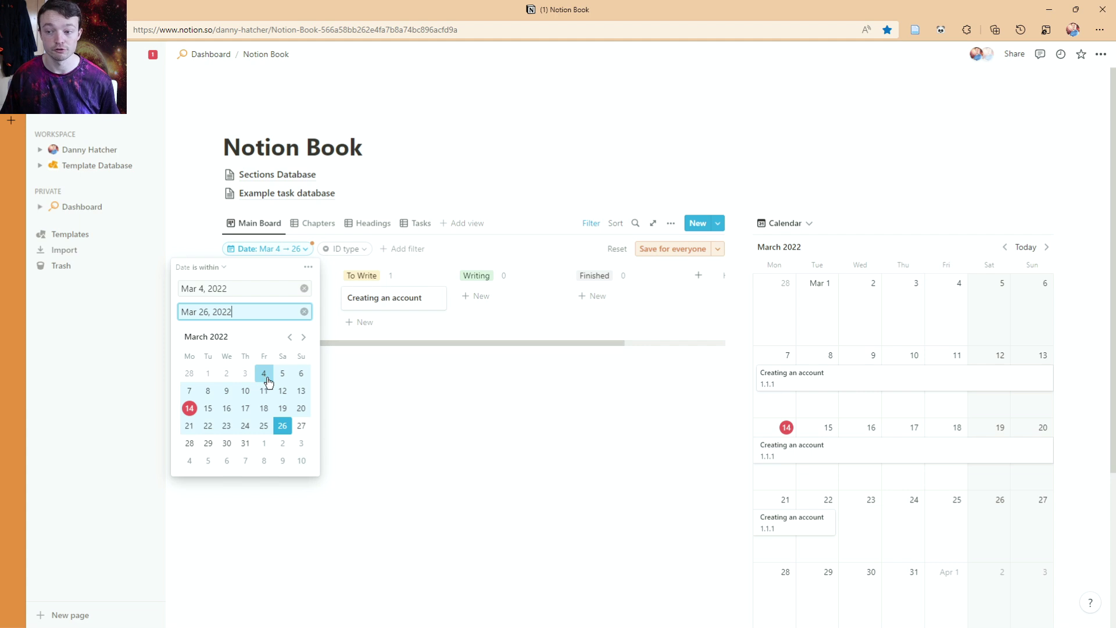
{"action": "left_click", "coordinate": [449, 423]}
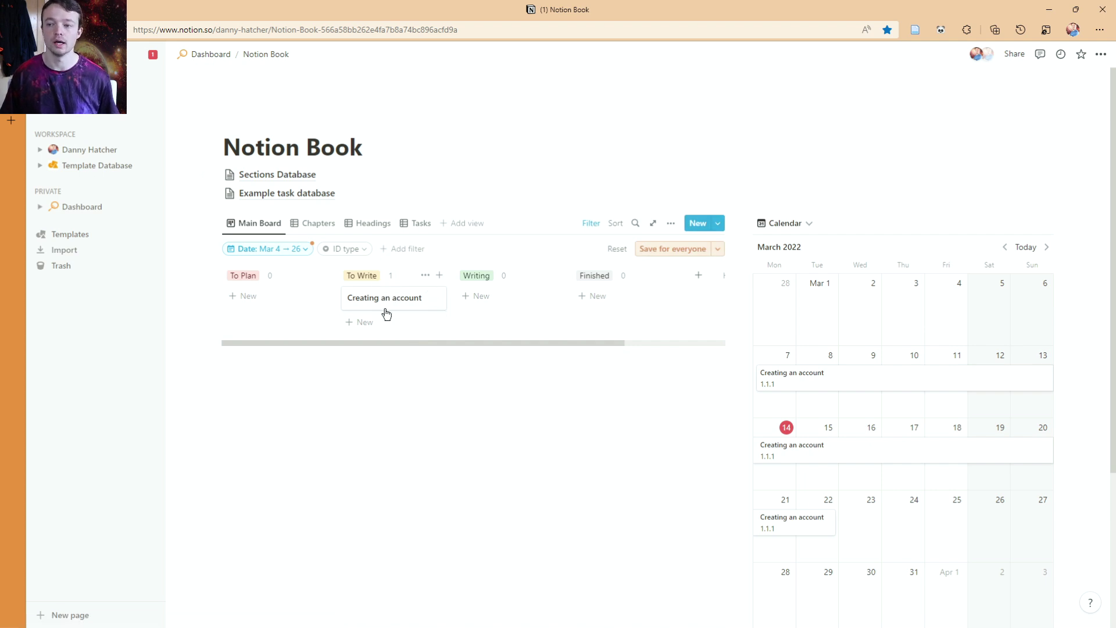
- Set the board's ID type filter to Chapter
{"action": "left_click", "coordinate": [358, 251]}
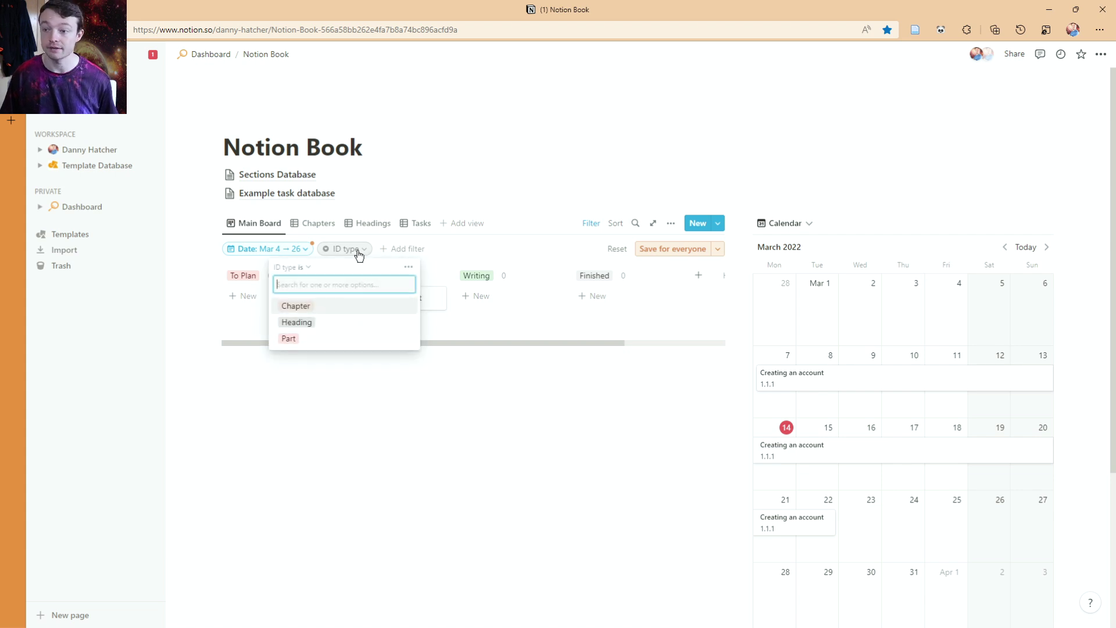
{"action": "left_click", "coordinate": [314, 313]}
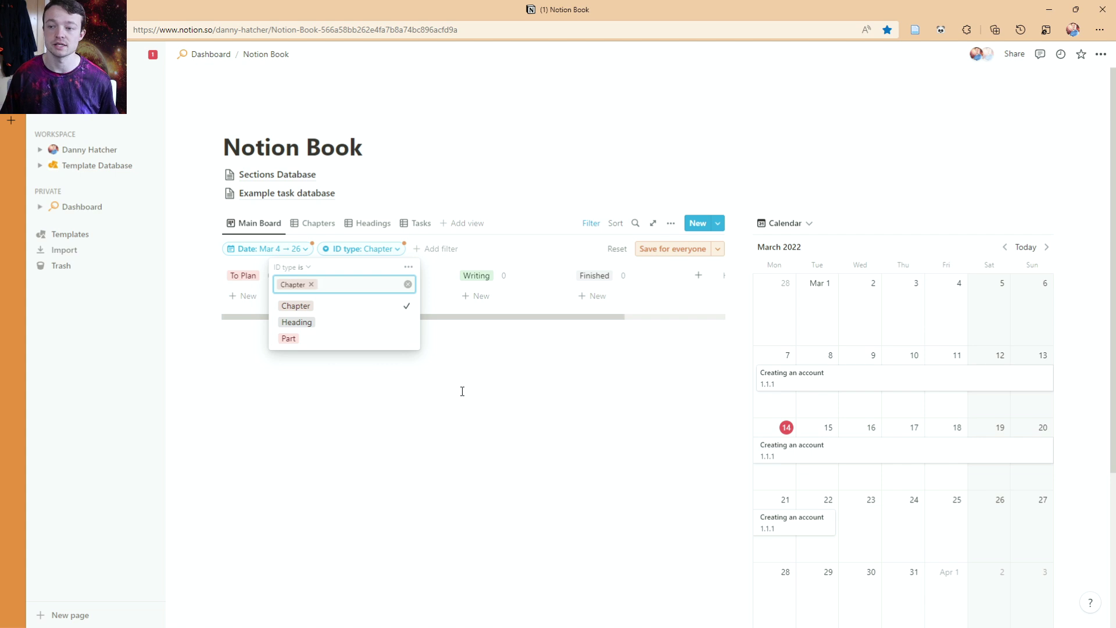
{"action": "left_click", "coordinate": [389, 148]}
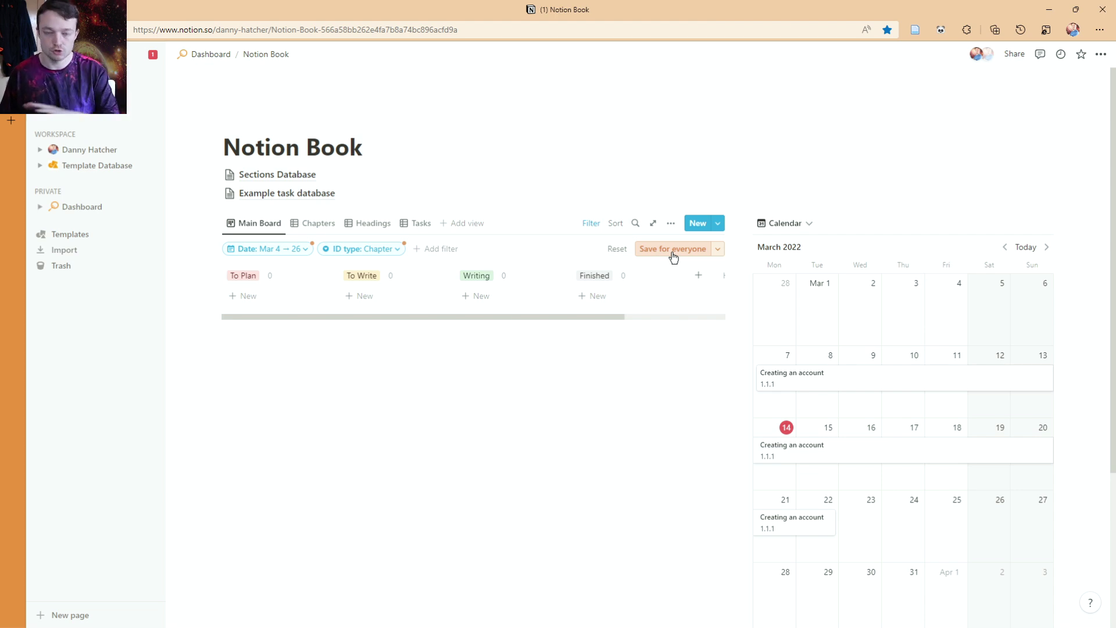
- Check the alternative save options for the changed filters, and reset the unsaved Date and ID type filter values
{"action": "left_click", "coordinate": [719, 249]}
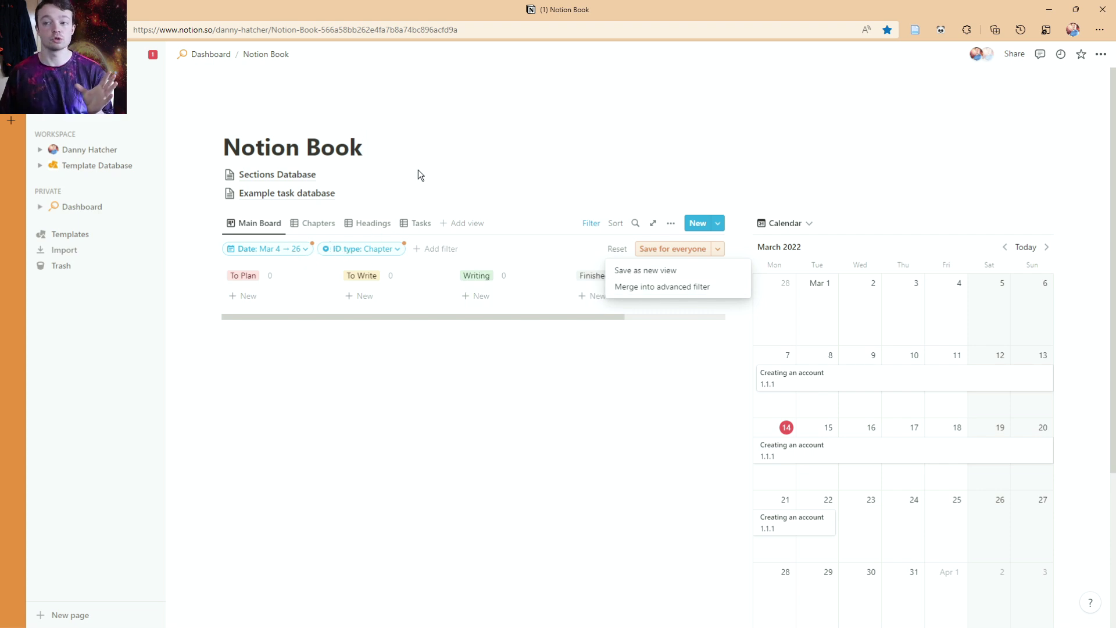
{"action": "left_click", "coordinate": [429, 151]}
{"action": "left_click", "coordinate": [616, 249]}
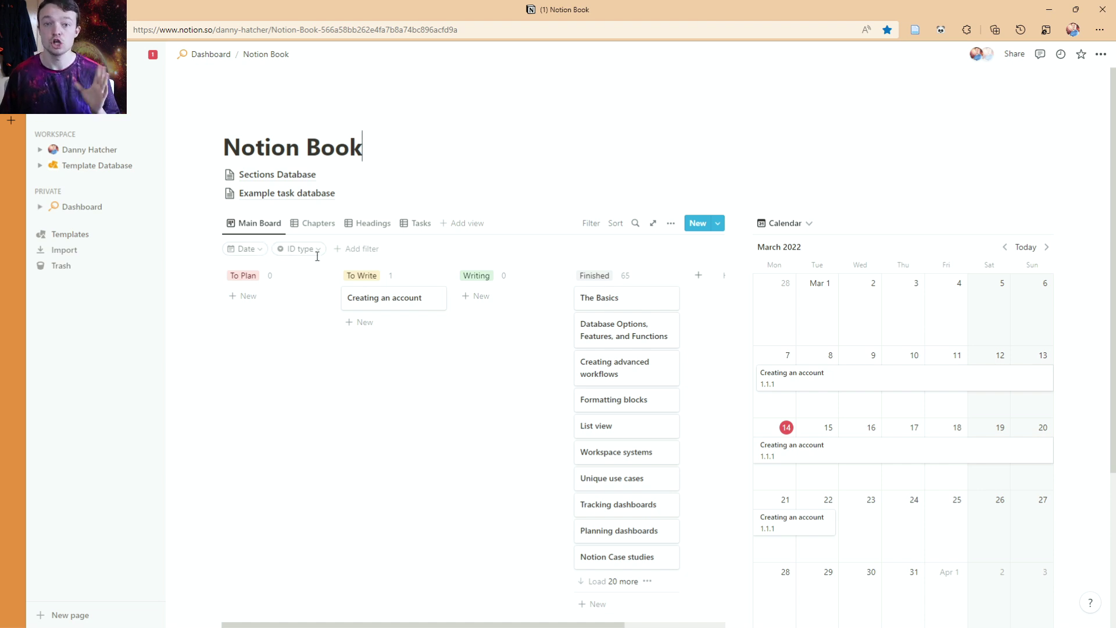
- Add a Chapter No. filter to the Main Board, leaving its value empty
{"action": "left_click", "coordinate": [369, 254]}
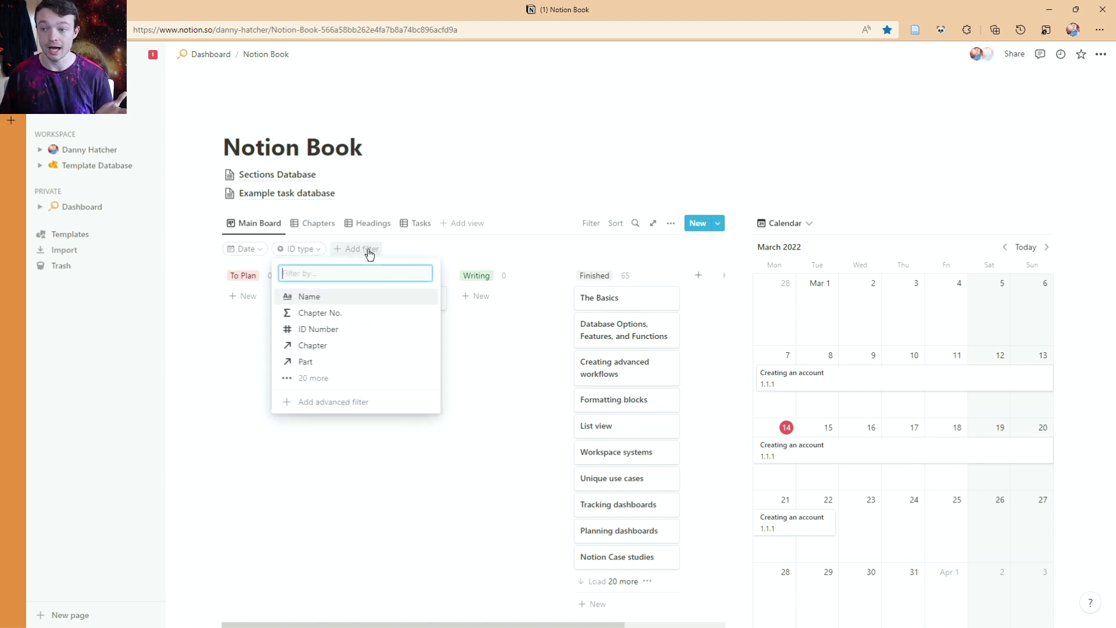
{"action": "left_click", "coordinate": [344, 316]}
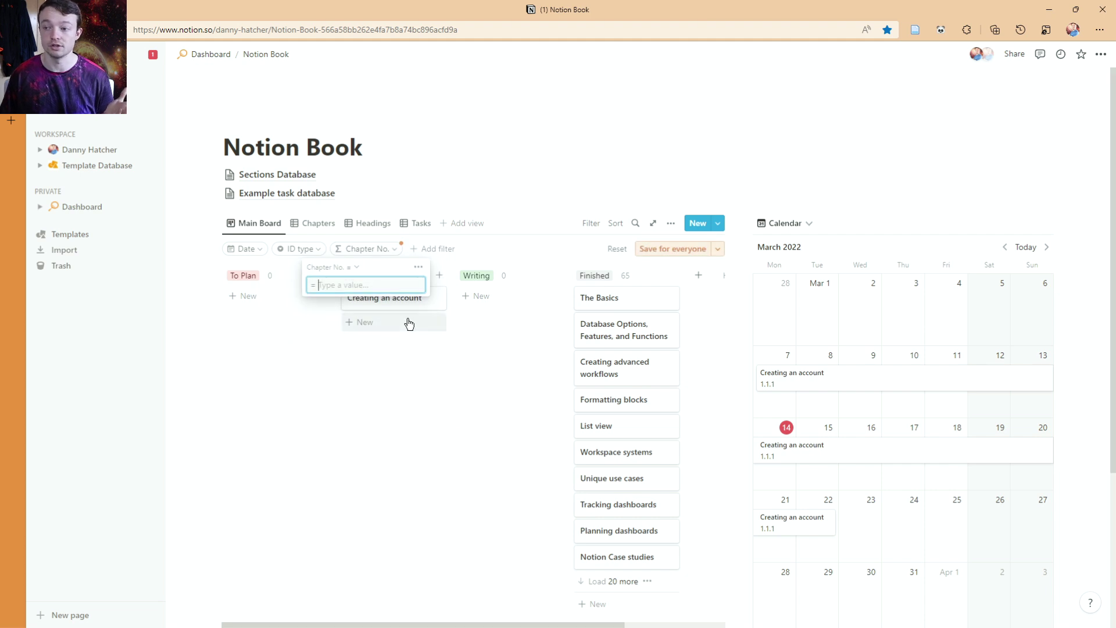
{"action": "left_click", "coordinate": [393, 249]}
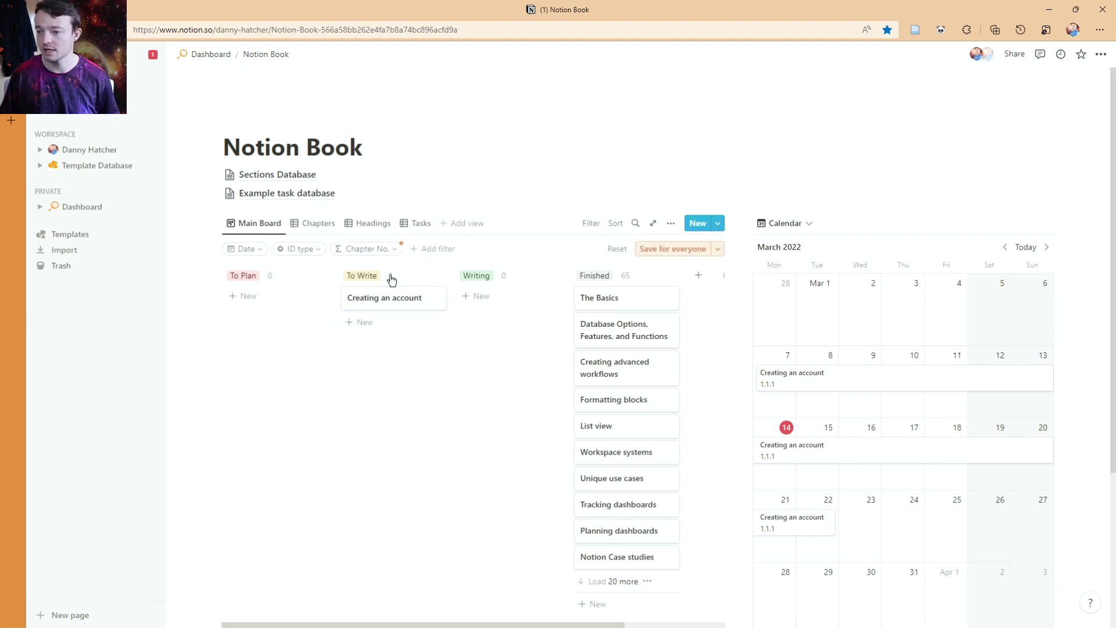
- Find the ID Number property with "id" and add it as a filter on the Main Board
{"action": "left_click", "coordinate": [419, 253]}
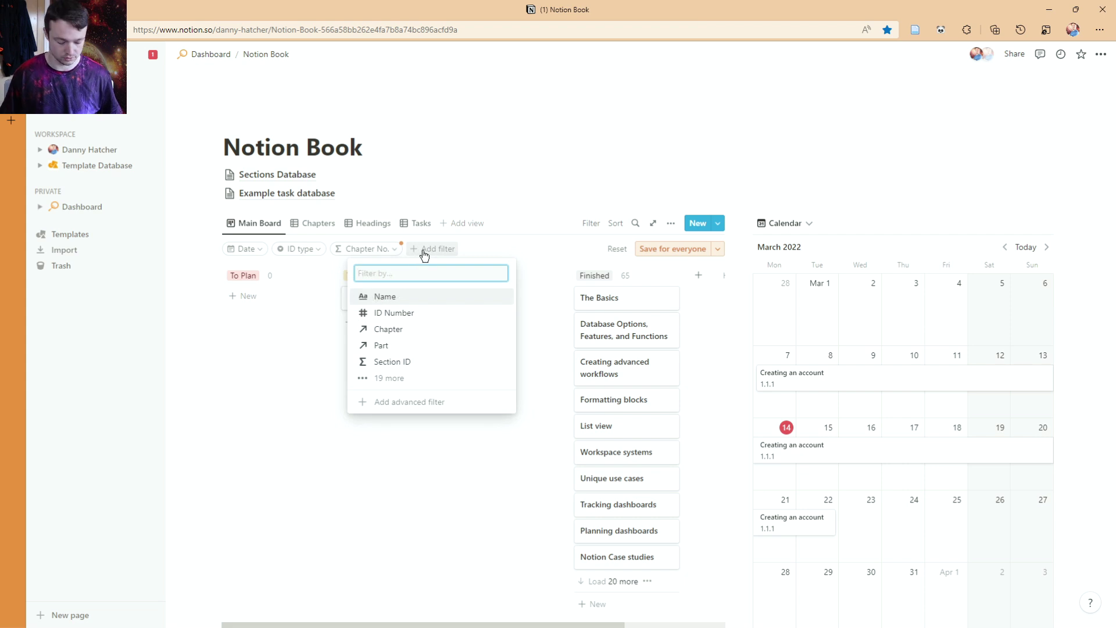
{"action": "type", "text": "id"}
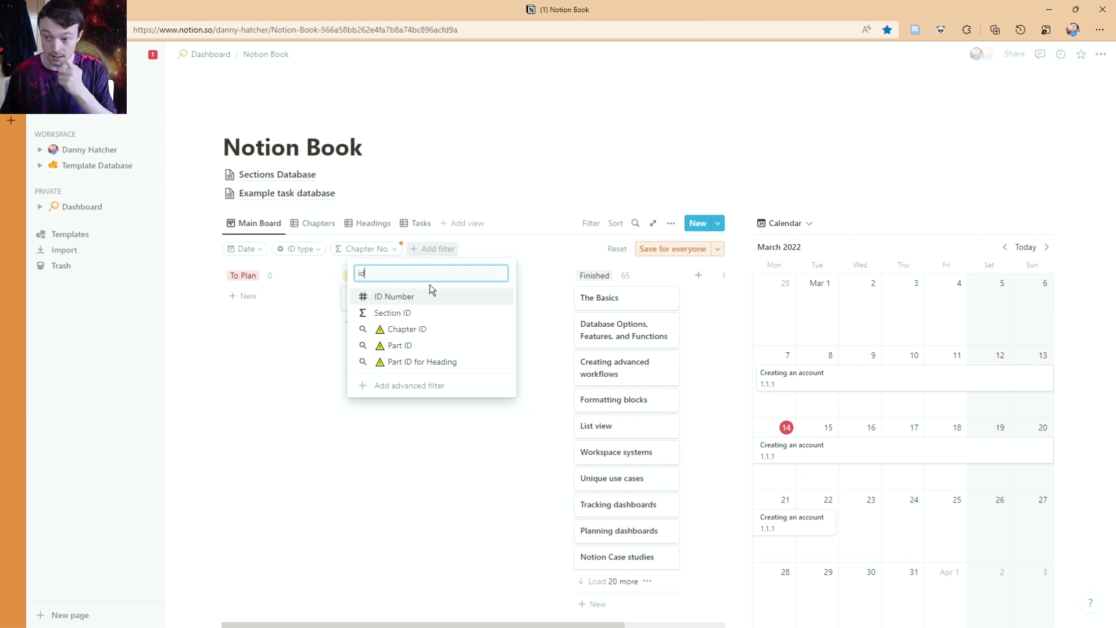
{"action": "left_click", "coordinate": [424, 295]}
- Remove the Chapter No. filter from the Main Board and save the filter changes for everyone
{"action": "left_click", "coordinate": [398, 253]}
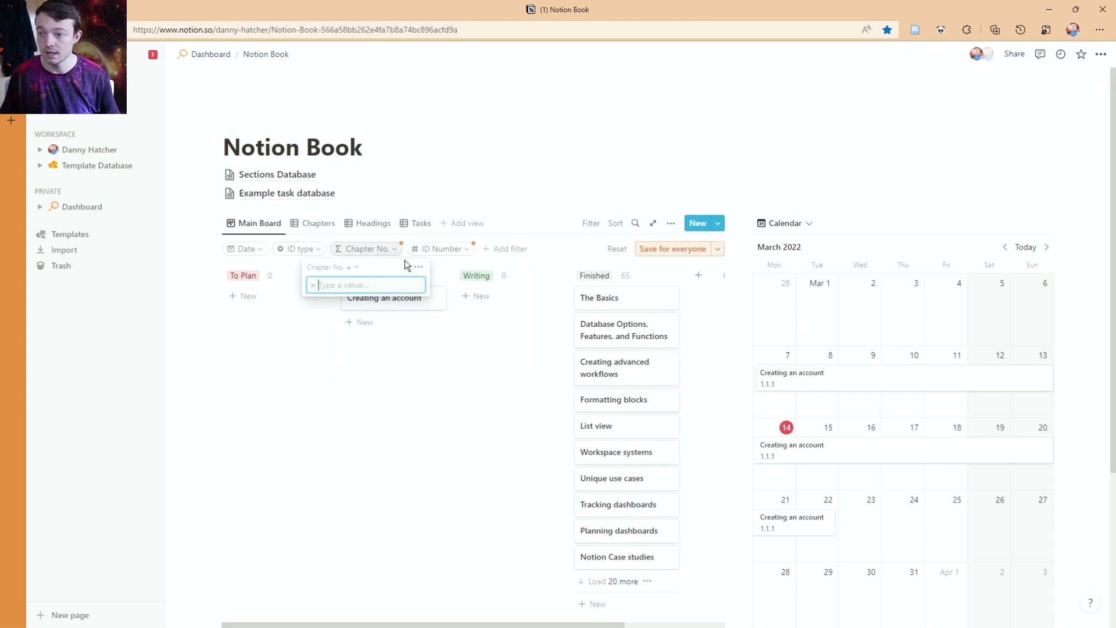
{"action": "left_click", "coordinate": [418, 267]}
{"action": "left_click", "coordinate": [464, 274]}
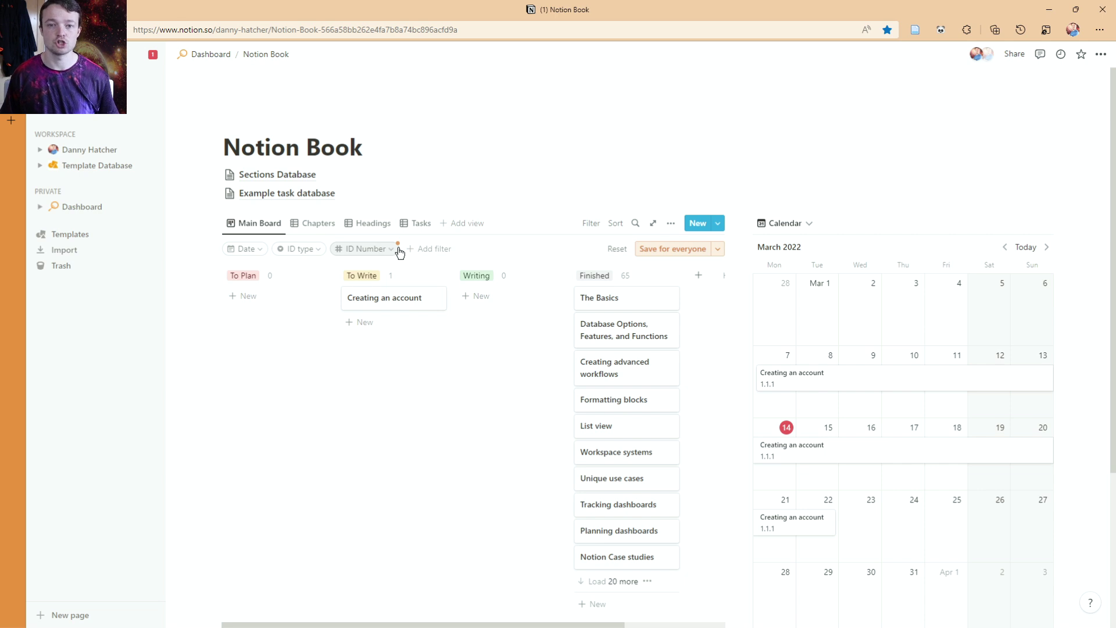
{"action": "left_click", "coordinate": [669, 252]}
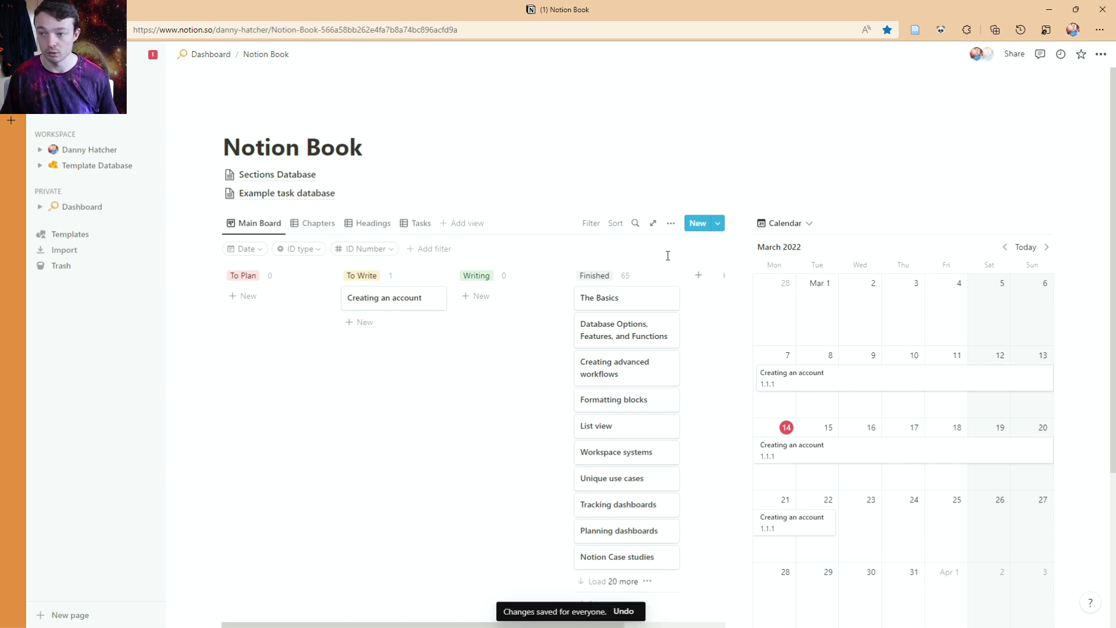
- Examine the comparison operators available for the ID Number filter, and close it without changing it
{"action": "left_click", "coordinate": [393, 253]}
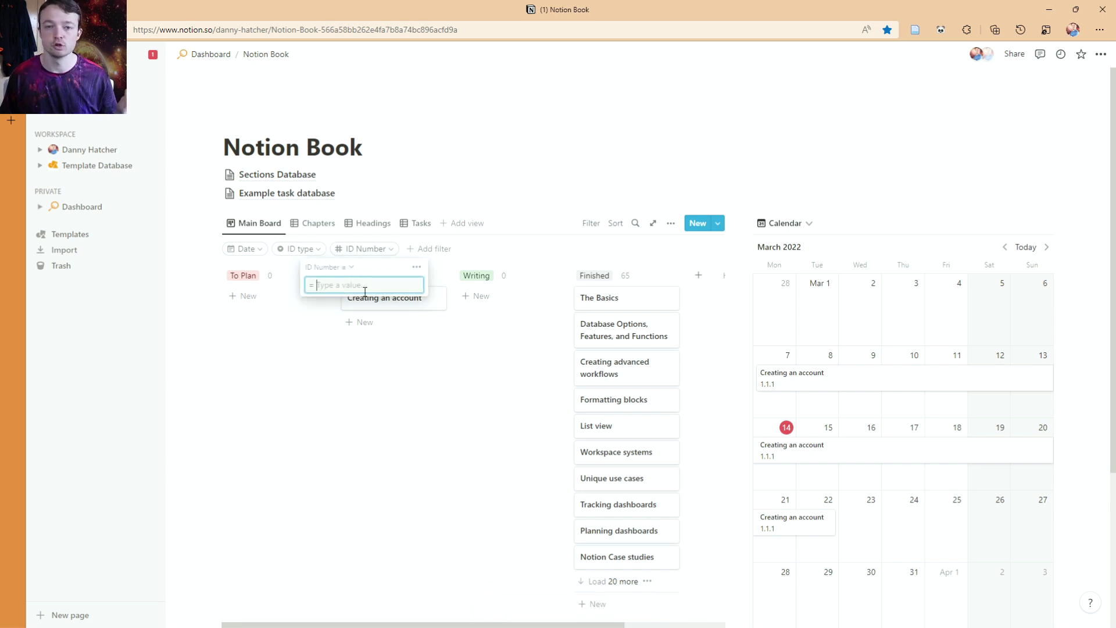
{"action": "left_click", "coordinate": [351, 268]}
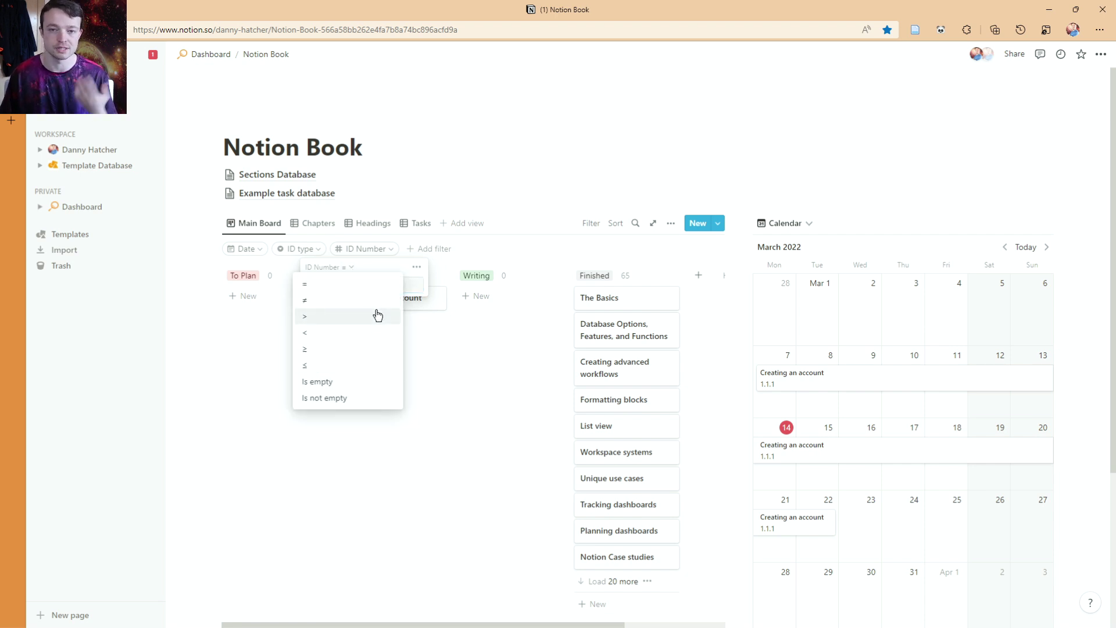
{"action": "key", "text": "Escape"}
{"action": "key", "text": "Escape"}
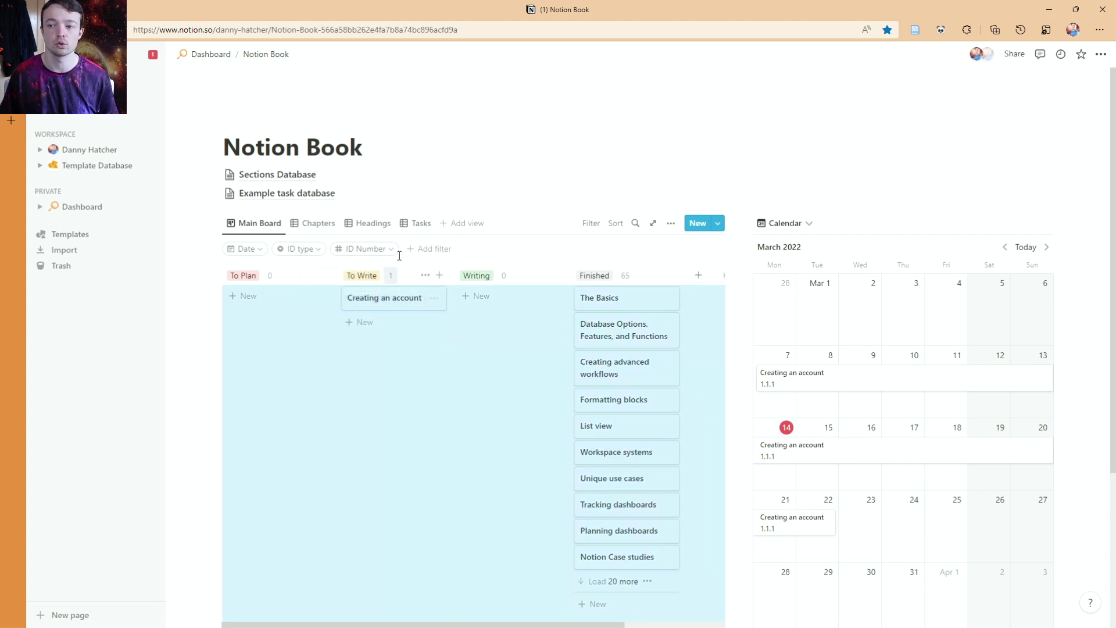
- Delete the ID Number filter from the Main Board and save the change for everyone
{"action": "left_click", "coordinate": [393, 250]}
{"action": "left_click", "coordinate": [418, 267]}
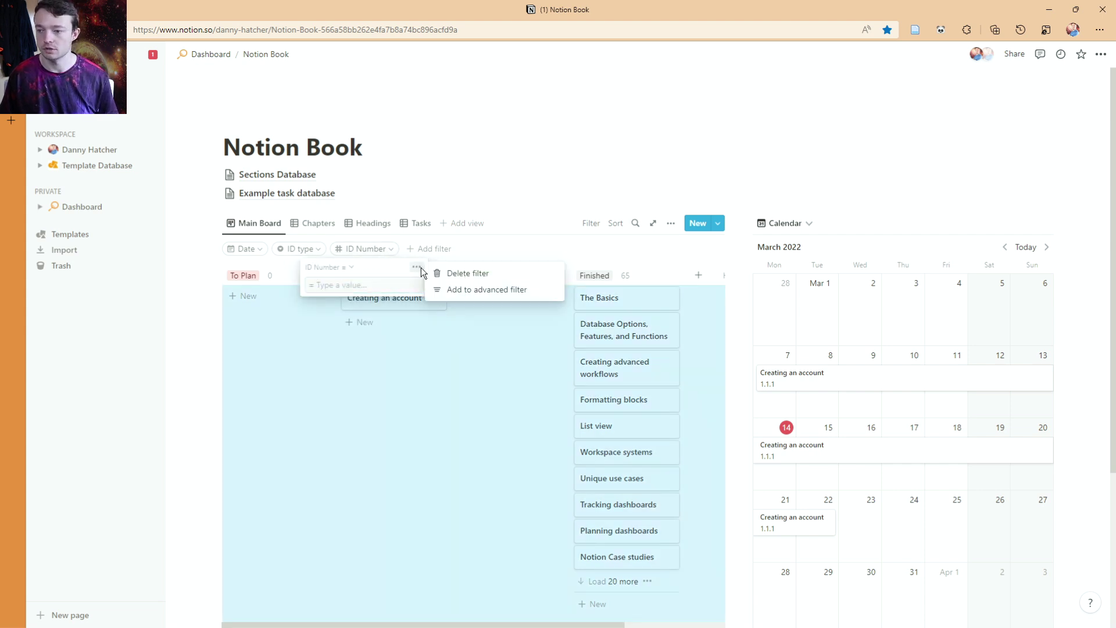
{"action": "left_click", "coordinate": [472, 274]}
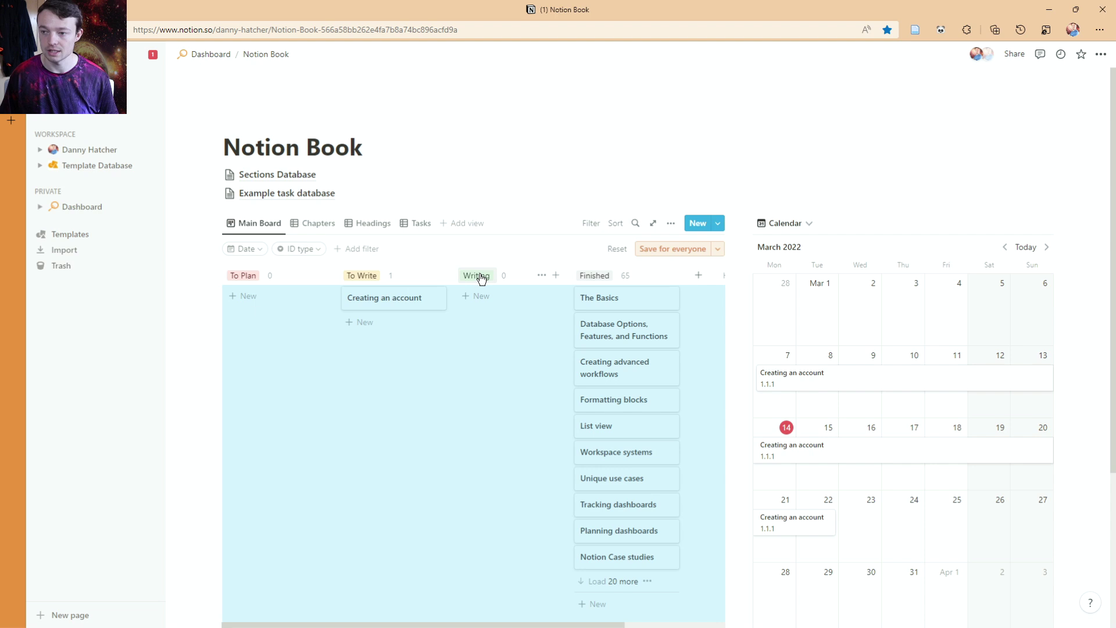
{"action": "left_click", "coordinate": [662, 250]}
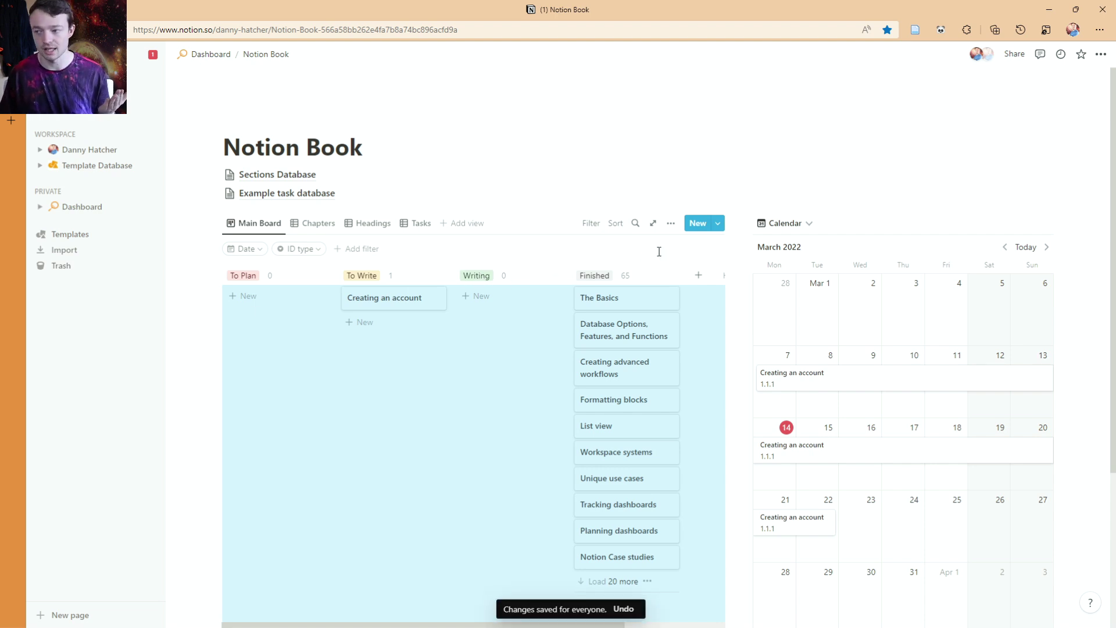
{"action": "left_click", "coordinate": [396, 159]}
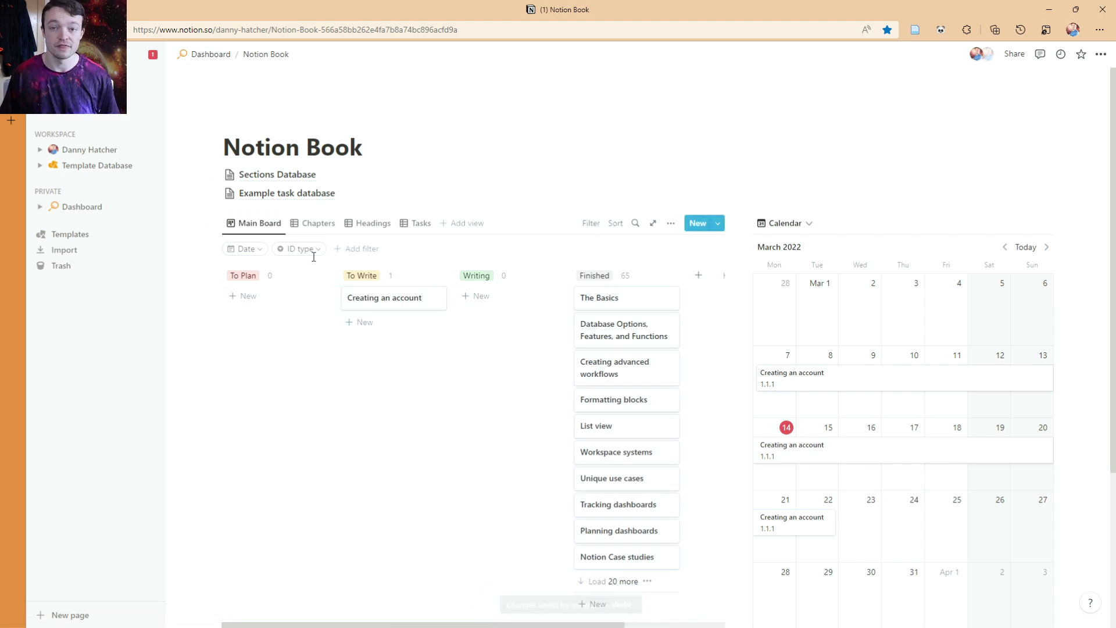
- Add a sort by Date to the Main Board and set it to Descending
{"action": "left_click", "coordinate": [600, 227]}
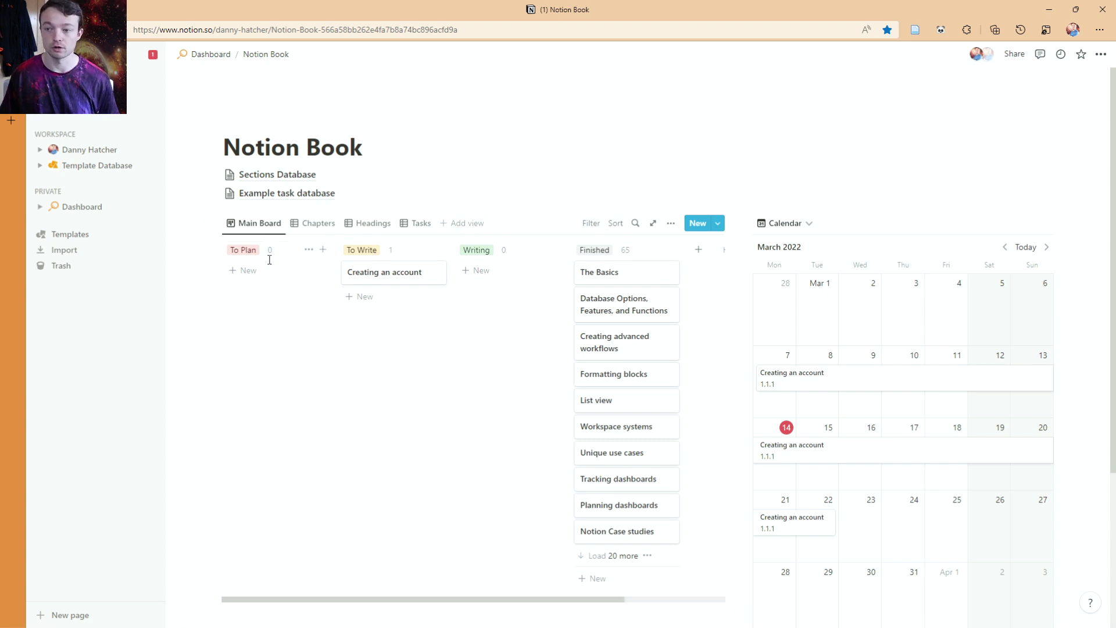
{"action": "left_click", "coordinate": [615, 225]}
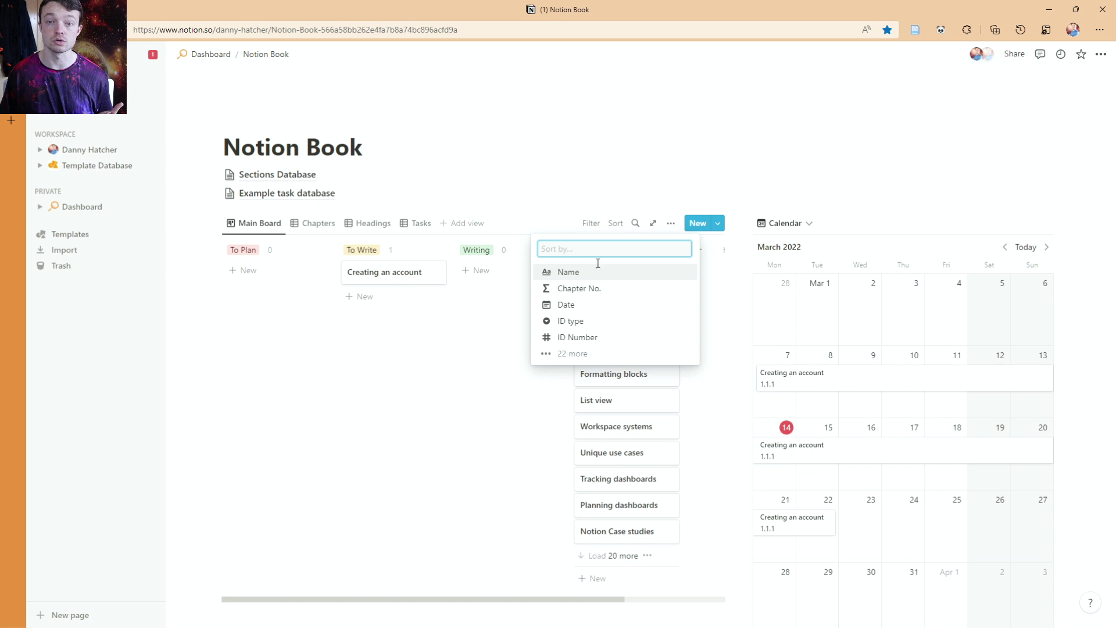
{"action": "left_click", "coordinate": [589, 305]}
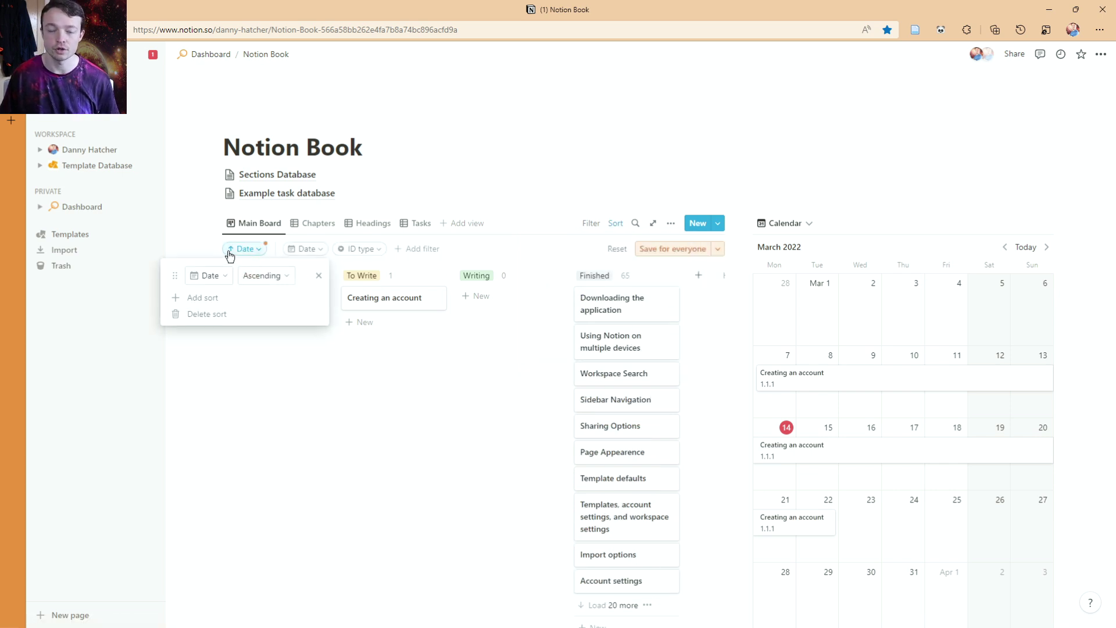
{"action": "left_click", "coordinate": [275, 276]}
{"action": "left_click", "coordinate": [267, 312]}
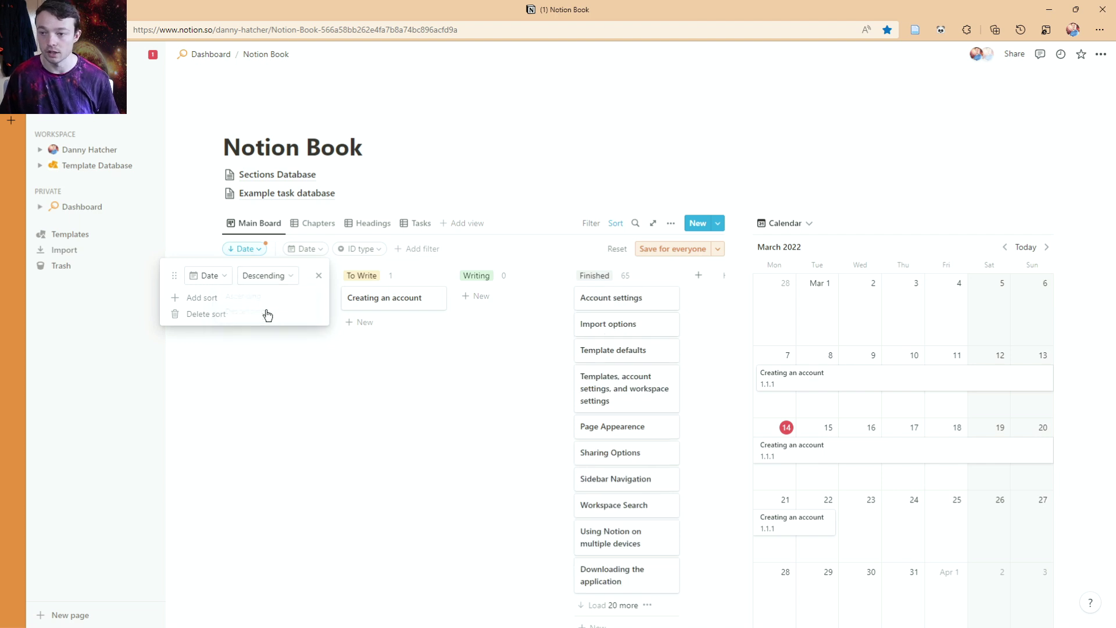
- Review the Date sort settings on the Main Board and save the sort for everyone
{"action": "left_click", "coordinate": [259, 250]}
{"action": "left_click", "coordinate": [259, 250]}
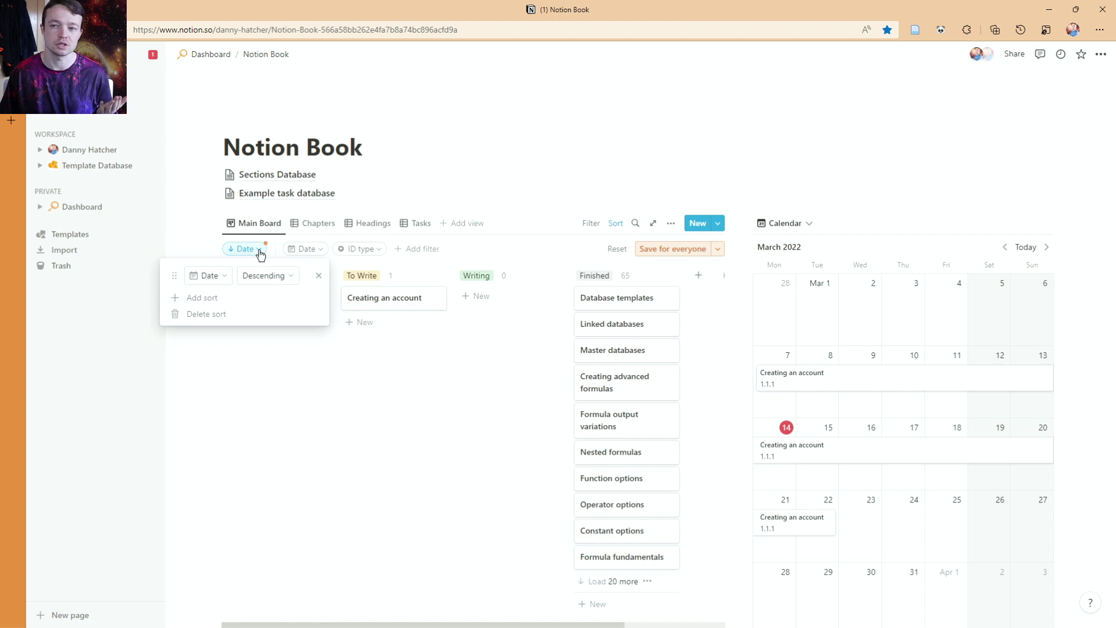
{"action": "left_click", "coordinate": [537, 204]}
{"action": "left_click", "coordinate": [262, 56]}
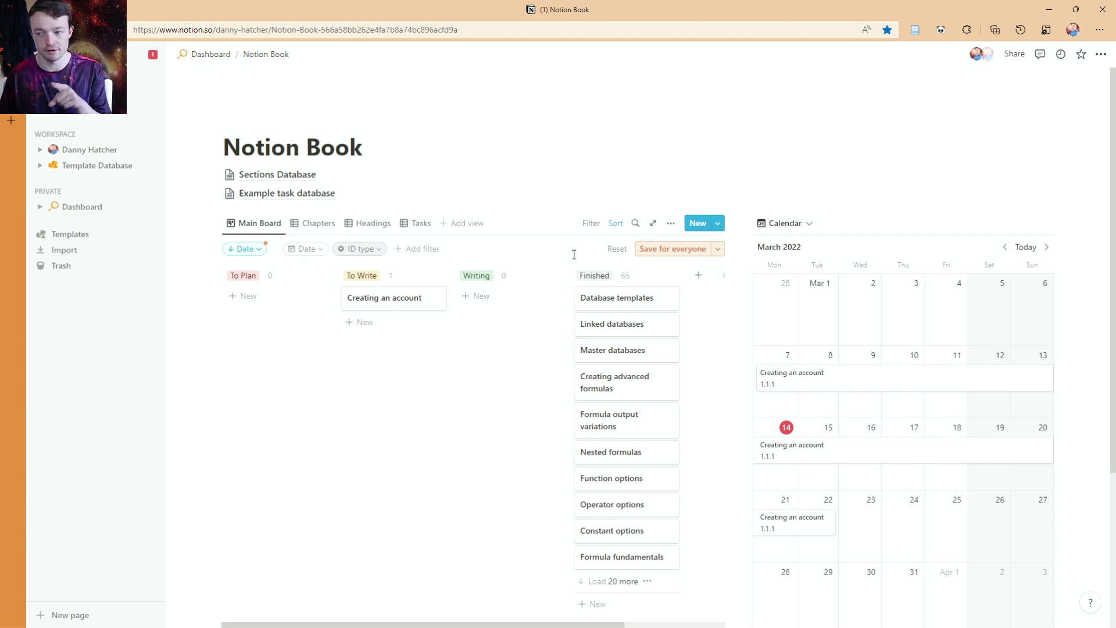
{"action": "left_click", "coordinate": [700, 258]}
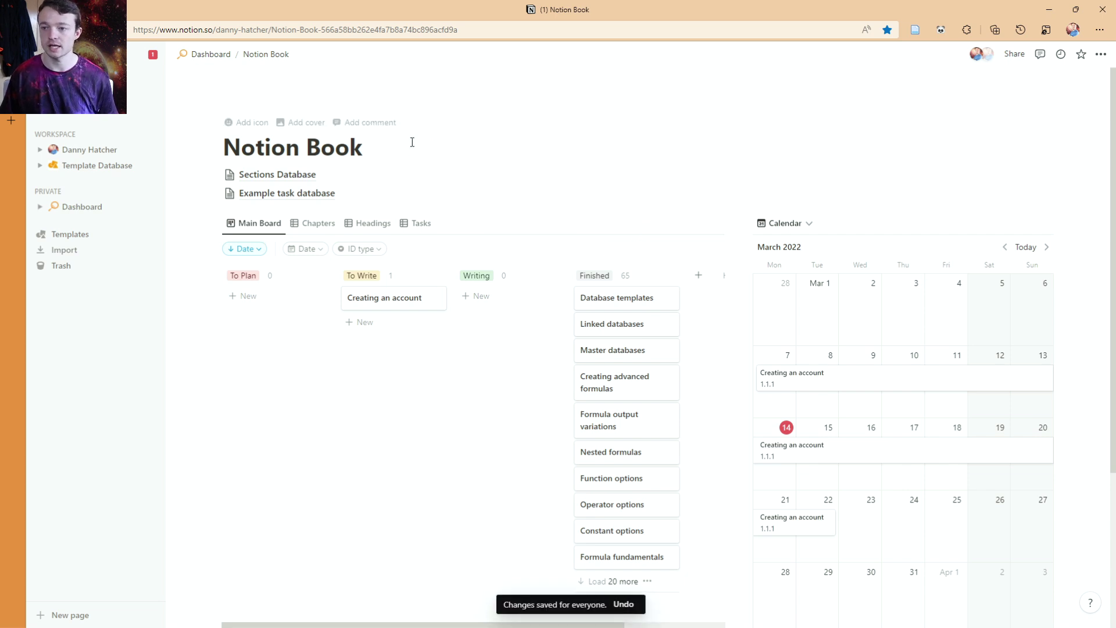
- Open the Sections Database page and examine its Main Board's sort and view options
{"action": "left_click", "coordinate": [299, 178]}
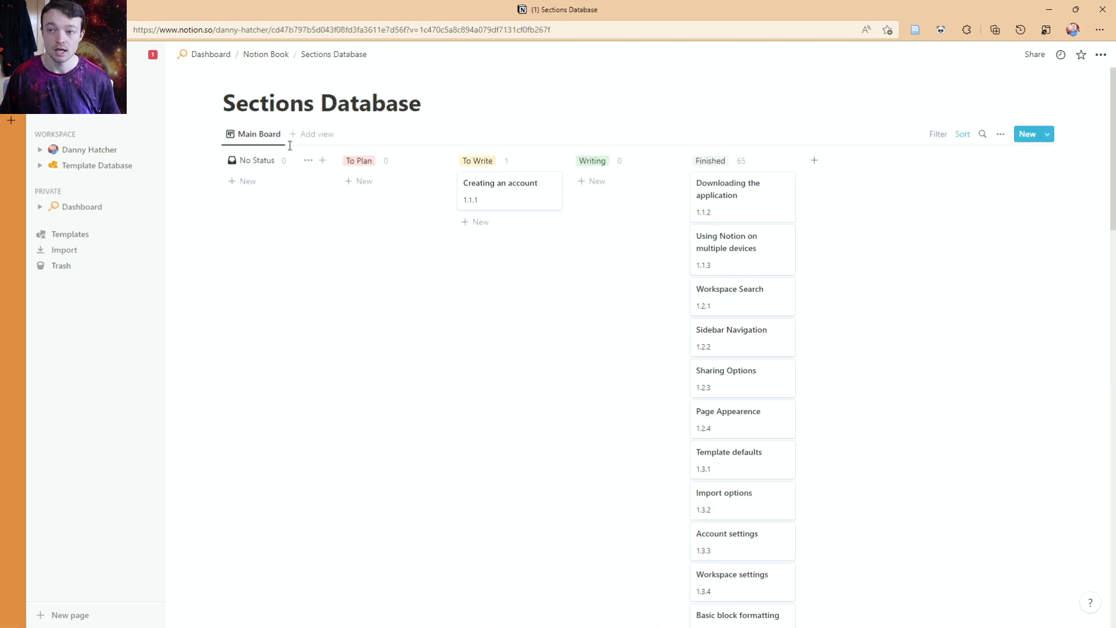
{"action": "left_click", "coordinate": [959, 137]}
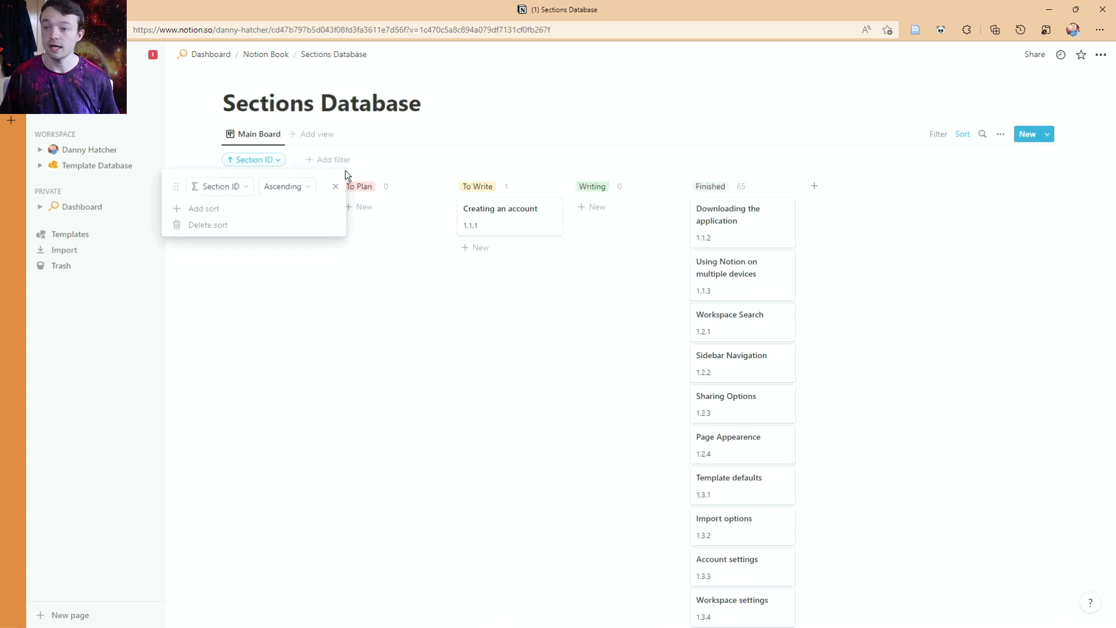
{"action": "left_click", "coordinate": [396, 104]}
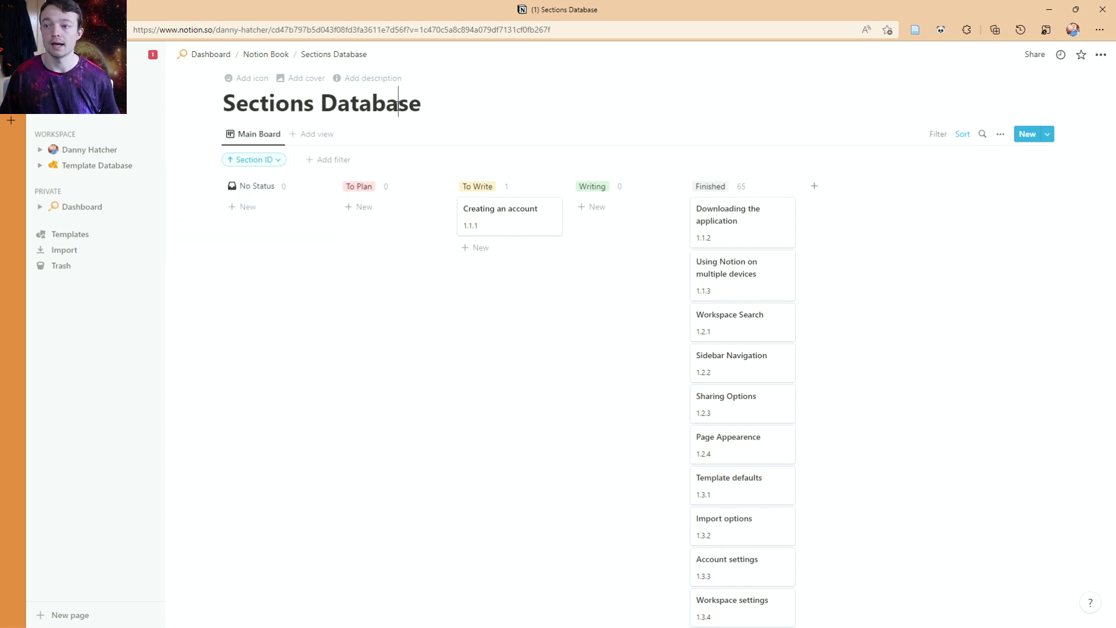
{"action": "left_click", "coordinate": [1001, 134]}
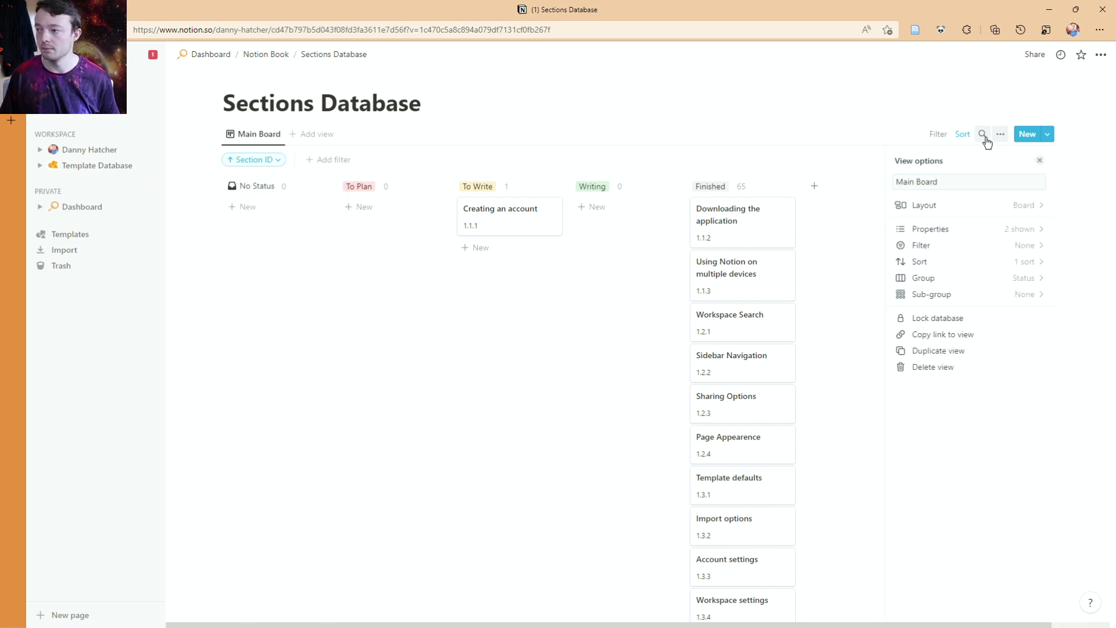
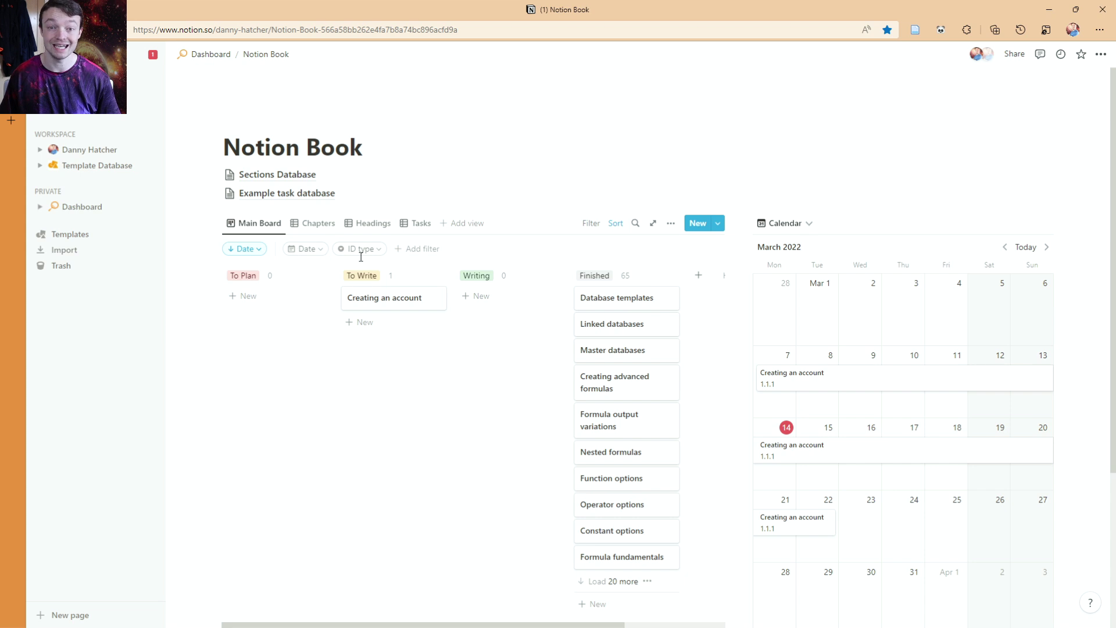
- Look through the Notion Book's Main Board, Chapters, Headings and Tasks views, checking the source in the view options of Main Board and Tasks
{"action": "left_click", "coordinate": [670, 222]}
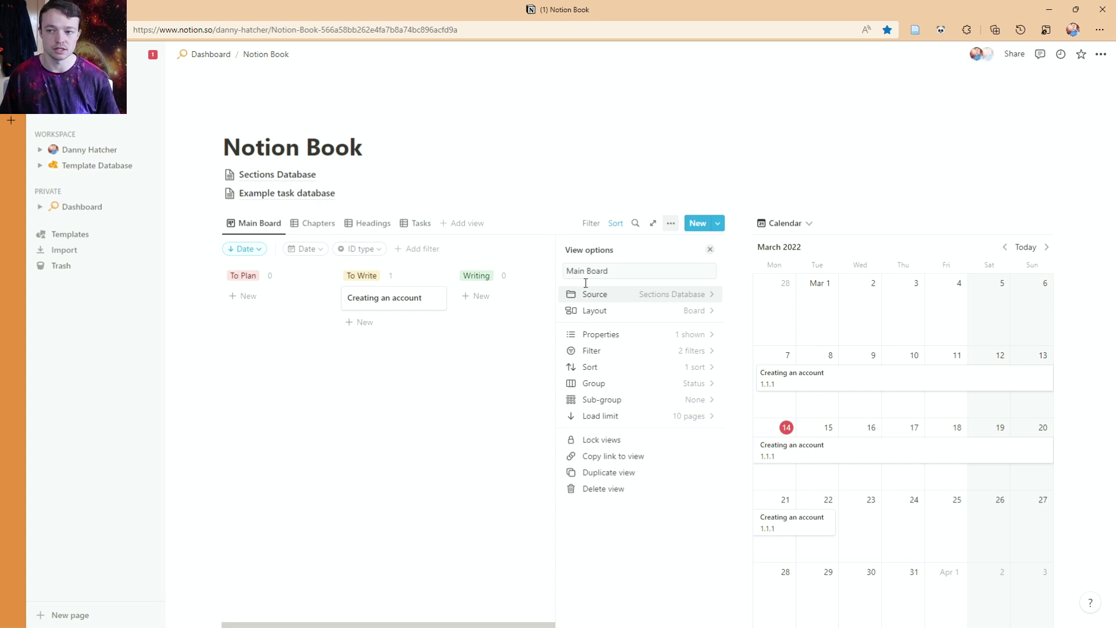
{"action": "left_click", "coordinate": [375, 150]}
{"action": "left_click", "coordinate": [316, 225]}
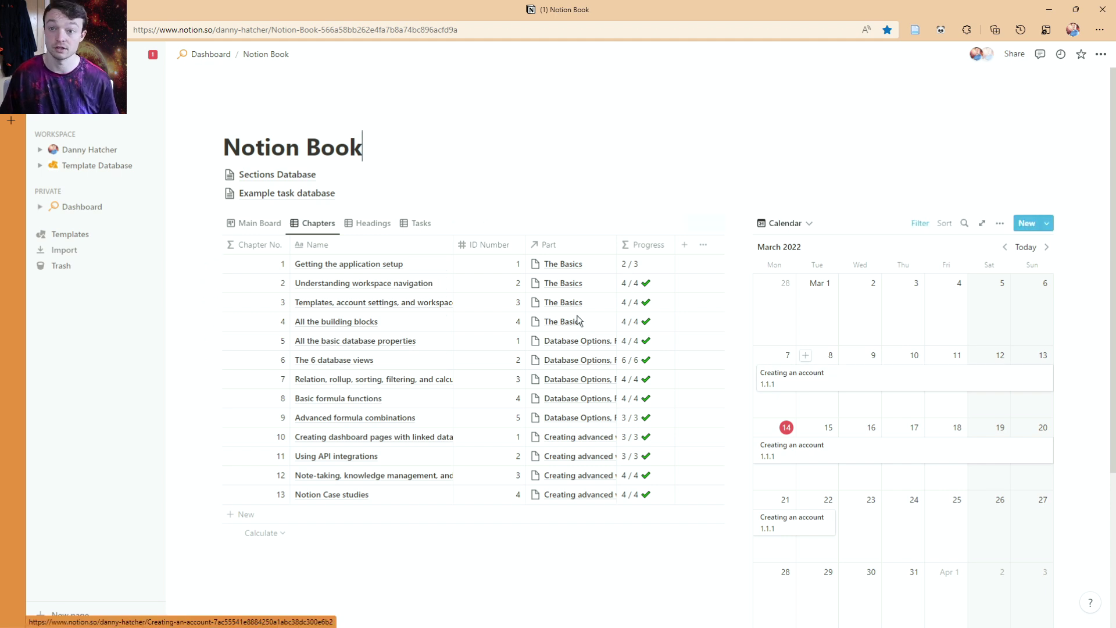
{"action": "left_click", "coordinate": [379, 224]}
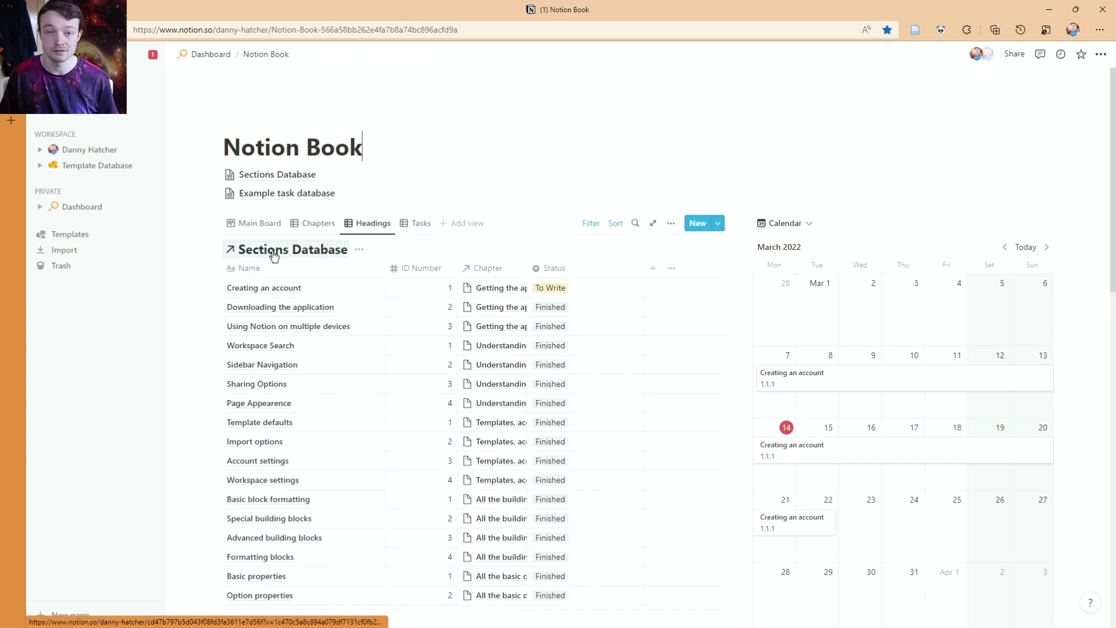
{"action": "left_click", "coordinate": [421, 223]}
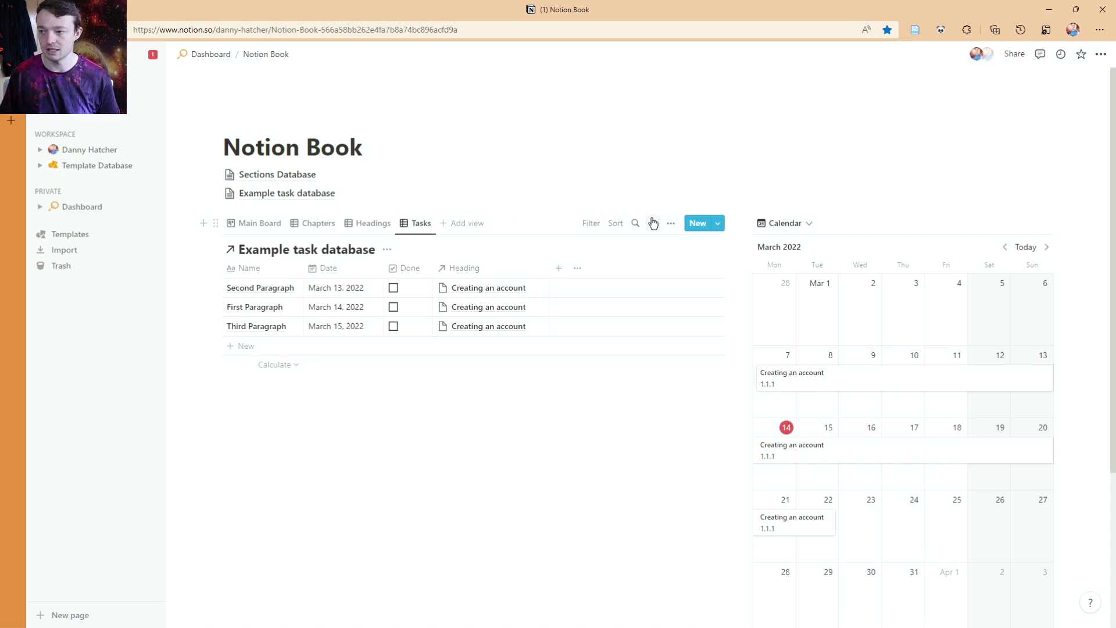
{"action": "left_click", "coordinate": [671, 223]}
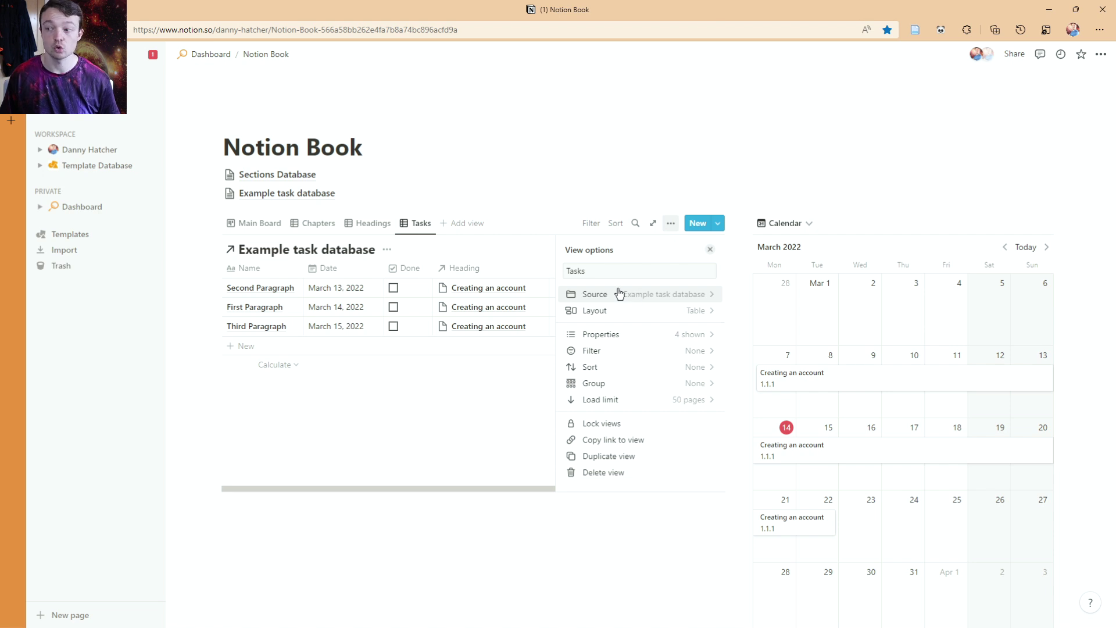
{"action": "left_click", "coordinate": [388, 145]}
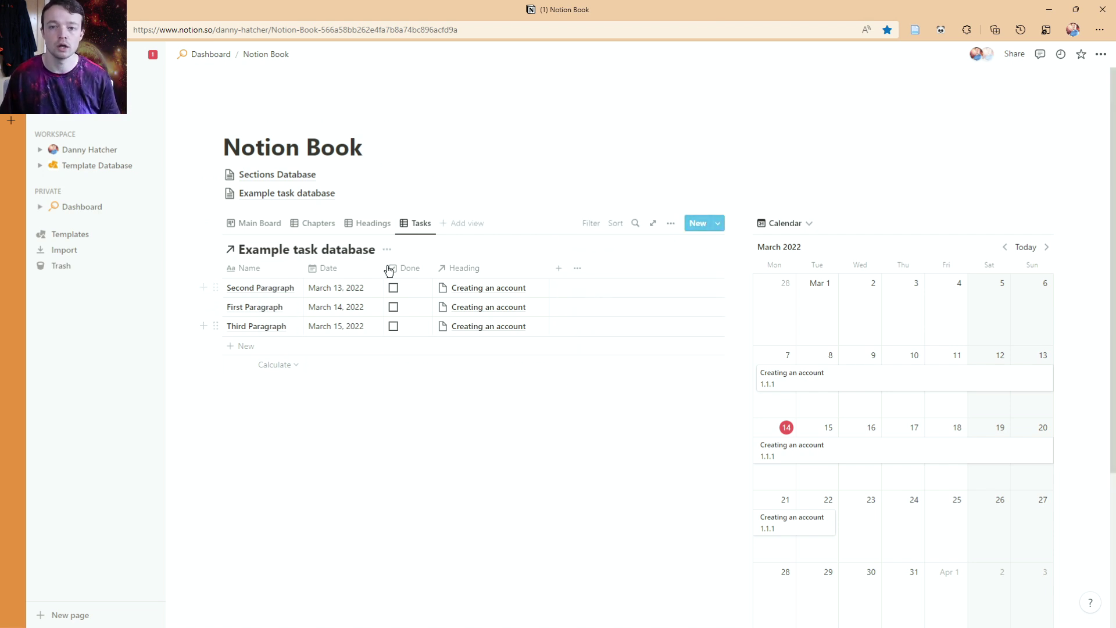
- Compare the Headings and Tasks views, examine the grouping and load limit options of Tasks, and check the Main Board's view options
{"action": "left_click", "coordinate": [374, 227]}
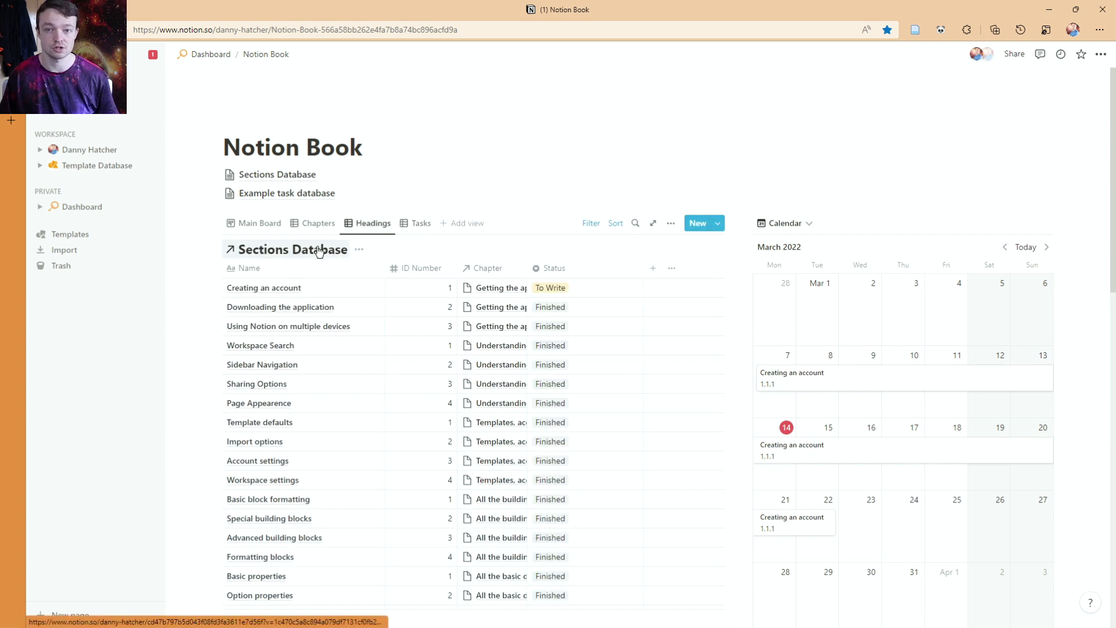
{"action": "left_click", "coordinate": [421, 226]}
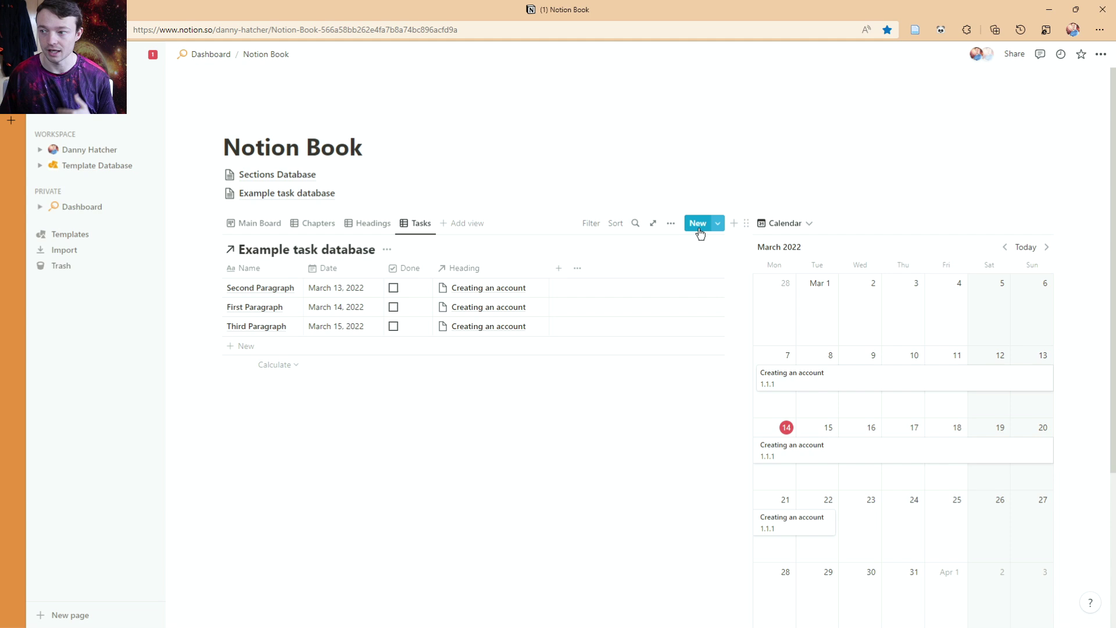
{"action": "left_click", "coordinate": [671, 224]}
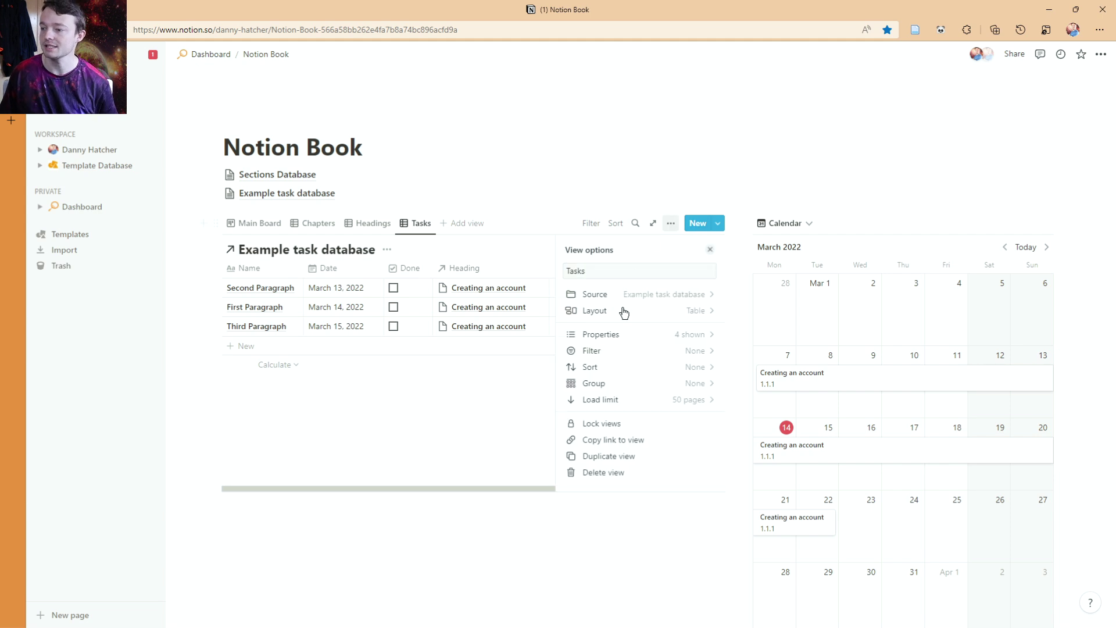
{"action": "left_click", "coordinate": [612, 383]}
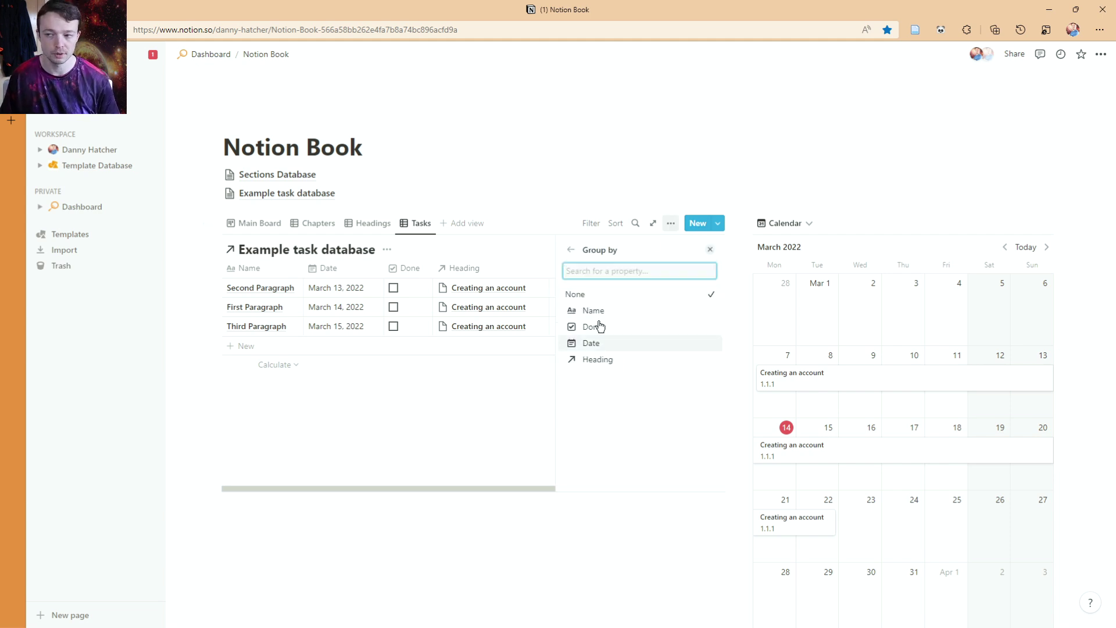
{"action": "left_click", "coordinate": [571, 249]}
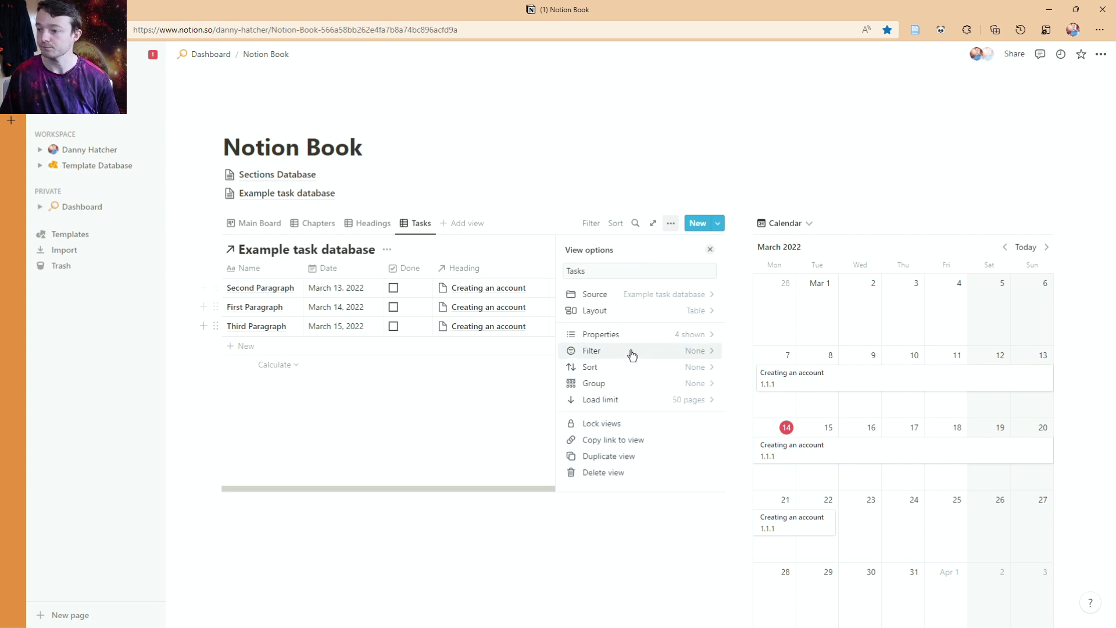
{"action": "left_click", "coordinate": [622, 402]}
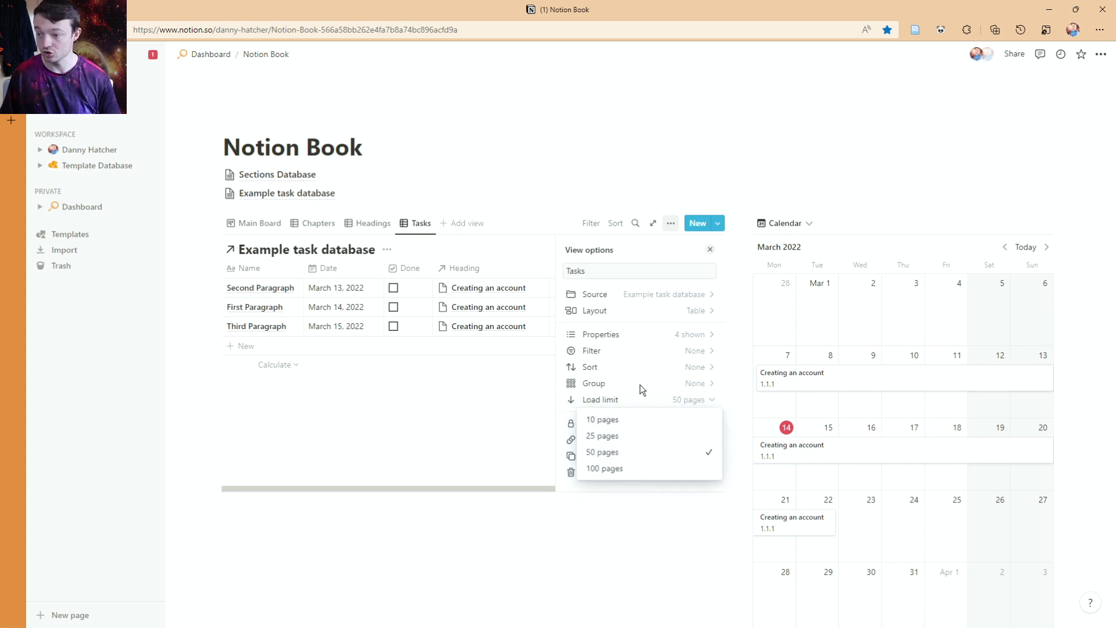
{"action": "left_click", "coordinate": [593, 400]}
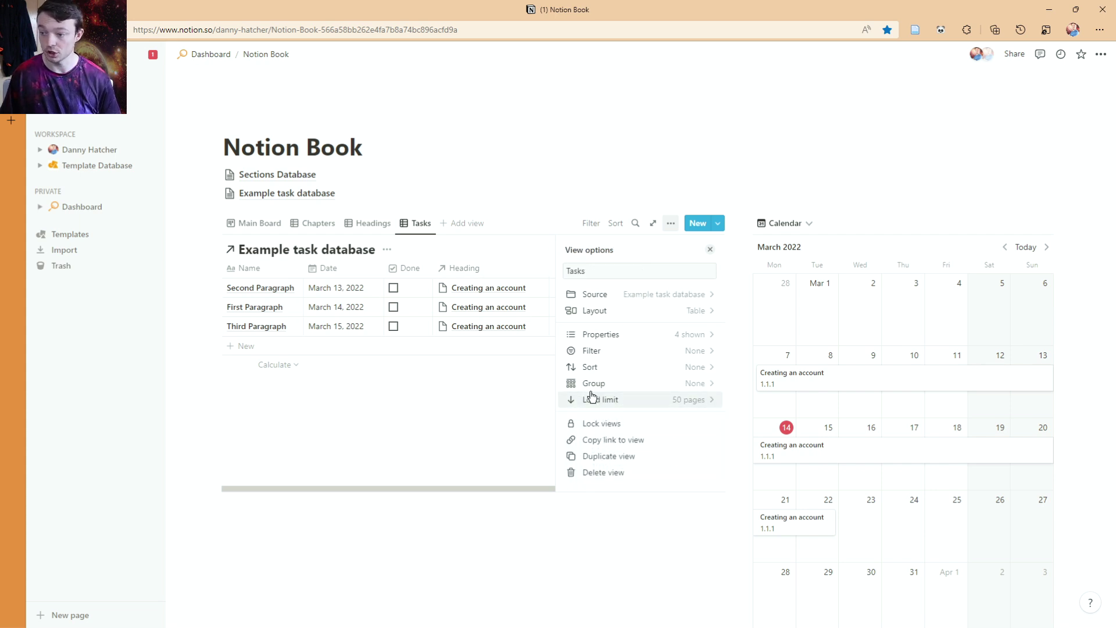
{"action": "left_click", "coordinate": [272, 223]}
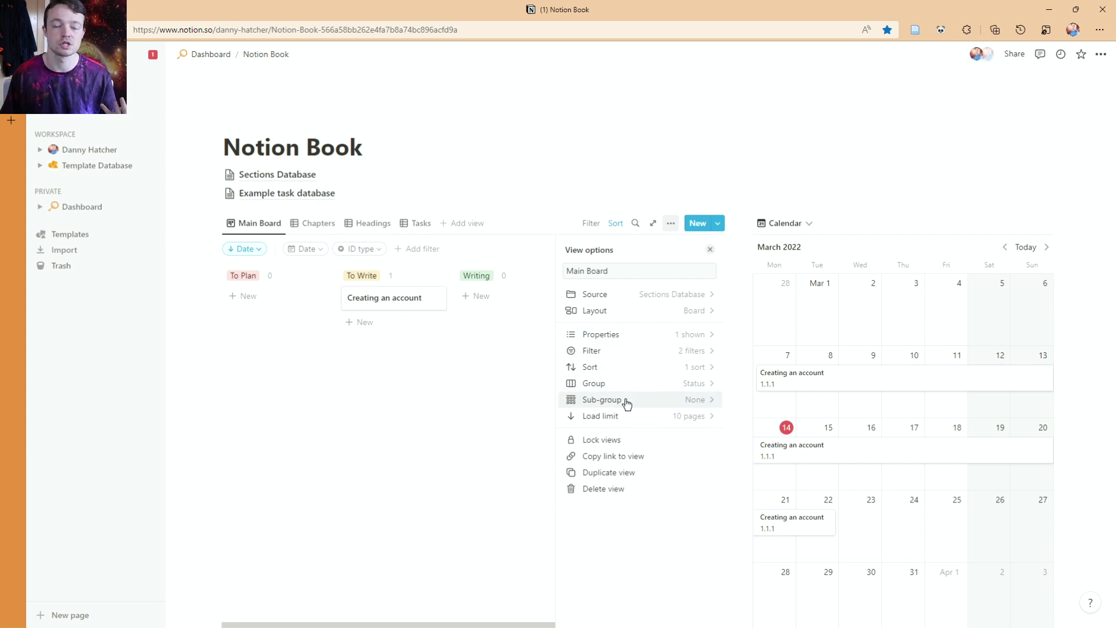
{"action": "left_click", "coordinate": [410, 119]}
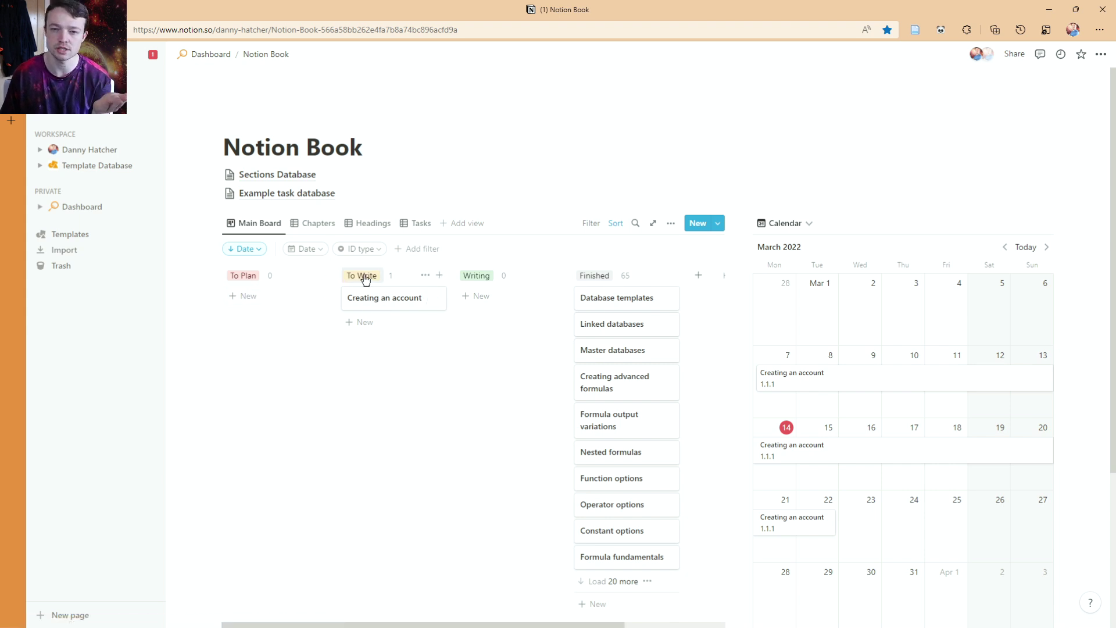
- Move the "Creating an account" card from To Write to Writing and check its properties on its page
{"action": "left_click_drag", "start_coordinate": [374, 304], "coordinate": [489, 301]}
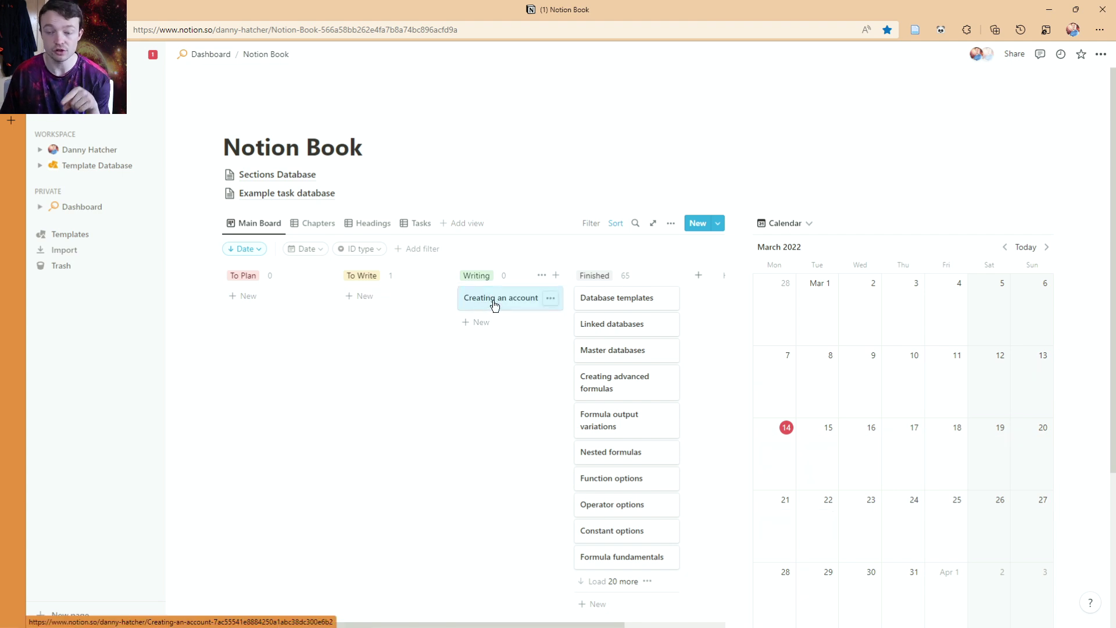
{"action": "left_click", "coordinate": [495, 305]}
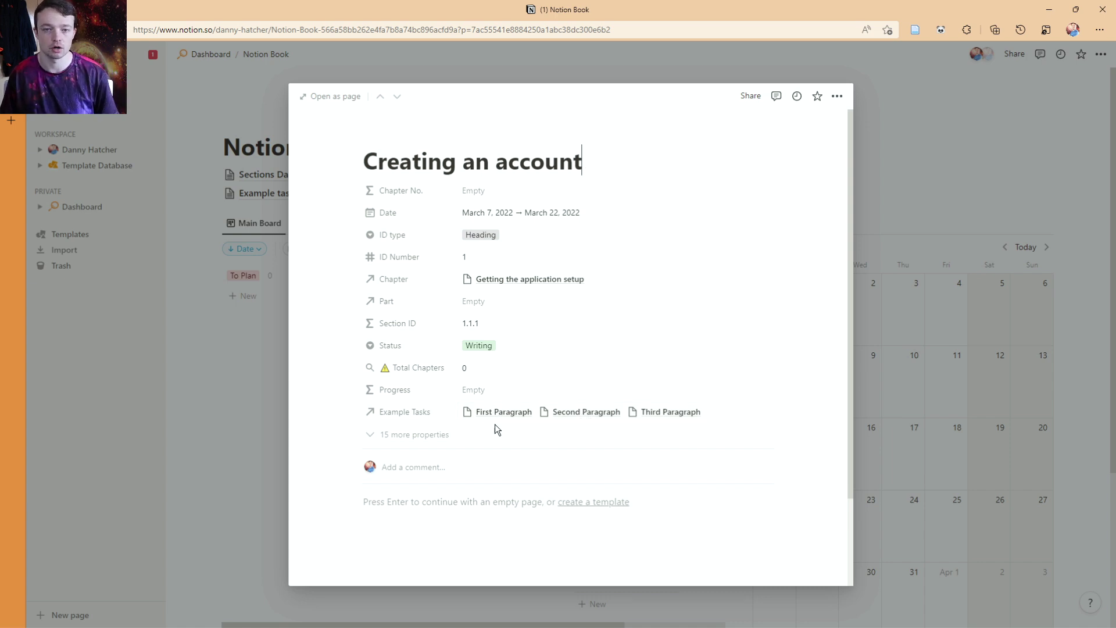
{"action": "left_click", "coordinate": [265, 321]}
{"action": "scroll", "coordinate": [388, 426], "scroll_direction": "down", "scroll_amount": 4}
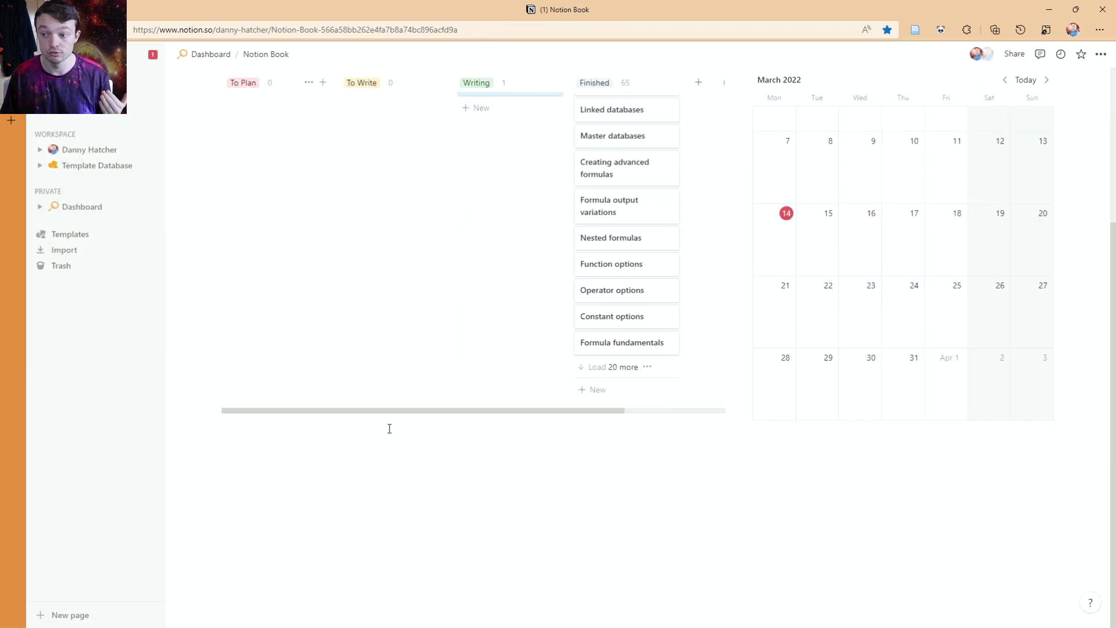
{"action": "scroll", "coordinate": [390, 429], "scroll_direction": "up", "scroll_amount": 4}
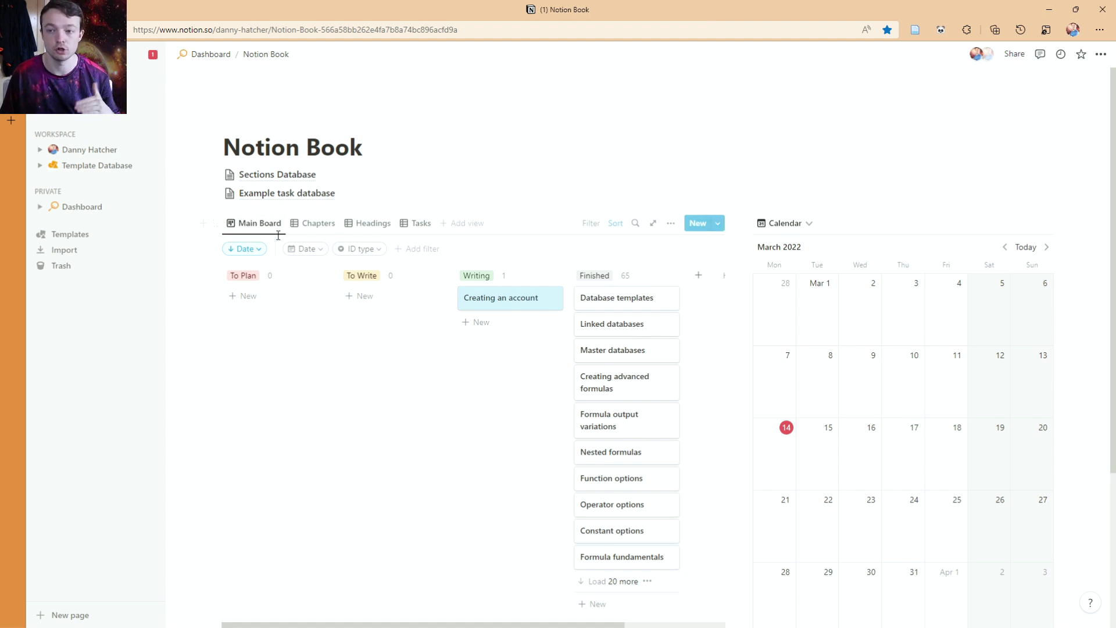
- Mark the First, Second and Third Paragraph tasks as done in the Tasks view and hide that view's database title
{"action": "scroll", "coordinate": [382, 411], "scroll_direction": "down", "scroll_amount": 3}
{"action": "scroll", "coordinate": [387, 378], "scroll_direction": "up", "scroll_amount": 3}
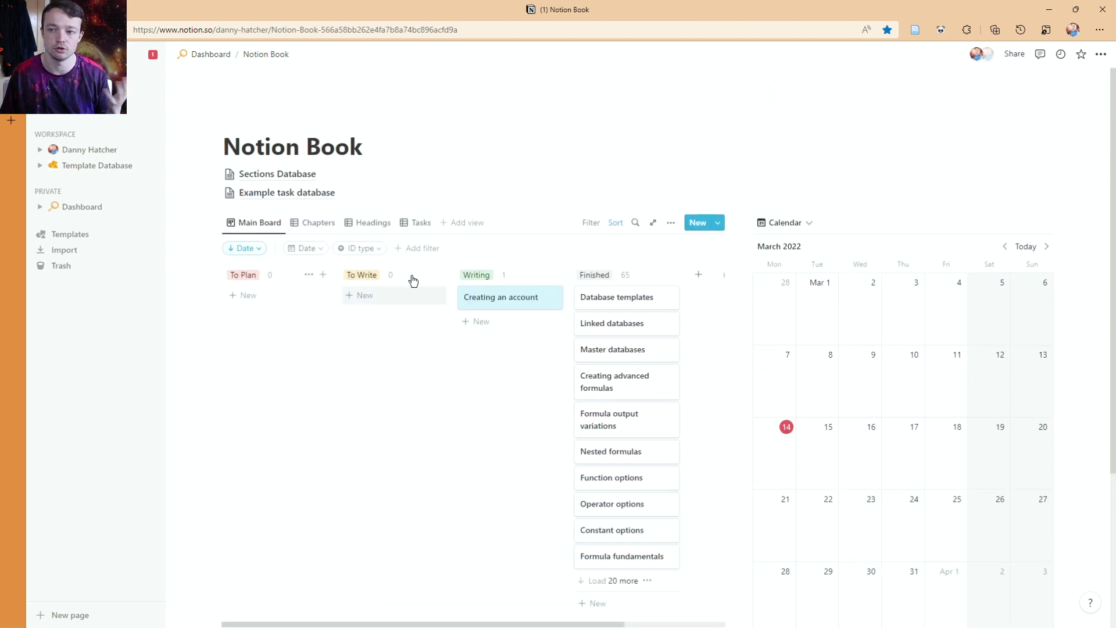
{"action": "left_click", "coordinate": [418, 225]}
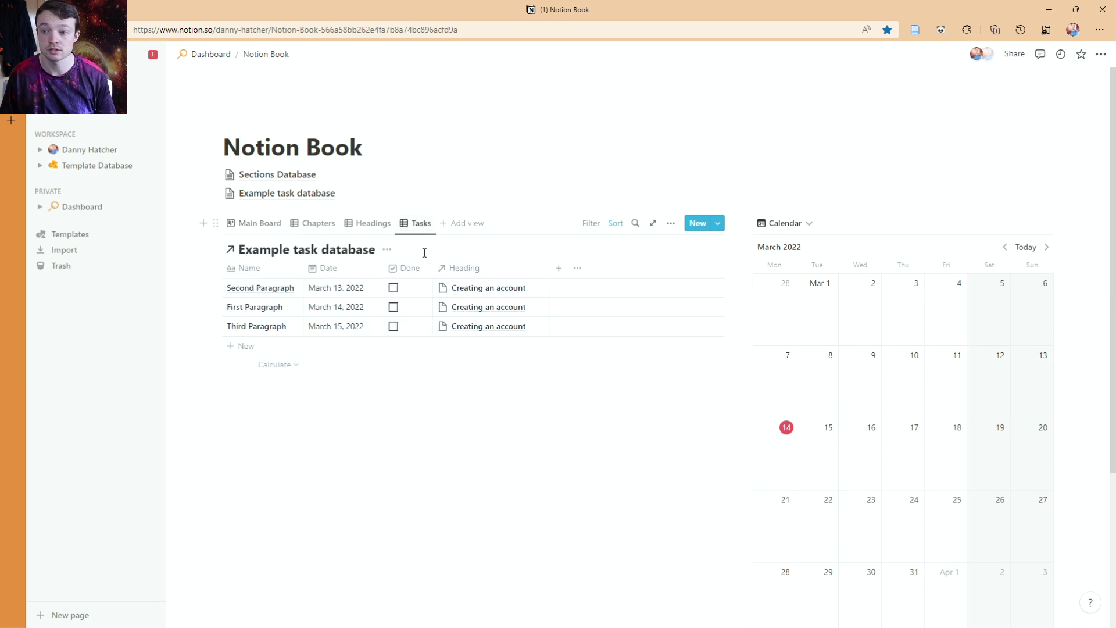
{"action": "left_click", "coordinate": [394, 288]}
{"action": "left_click", "coordinate": [395, 307]}
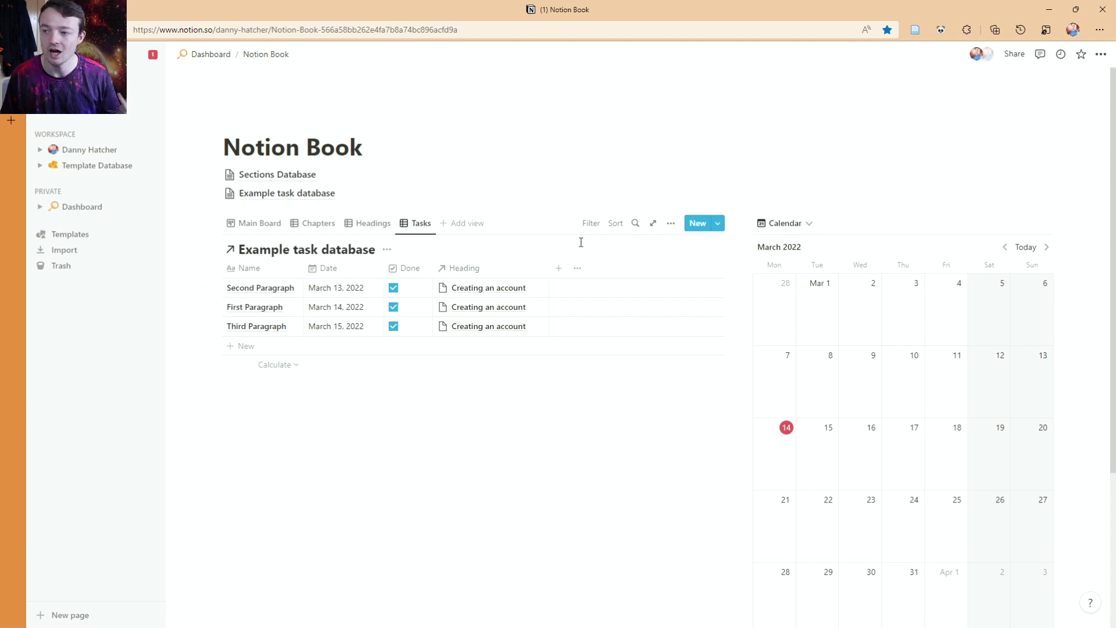
{"action": "left_click", "coordinate": [388, 250]}
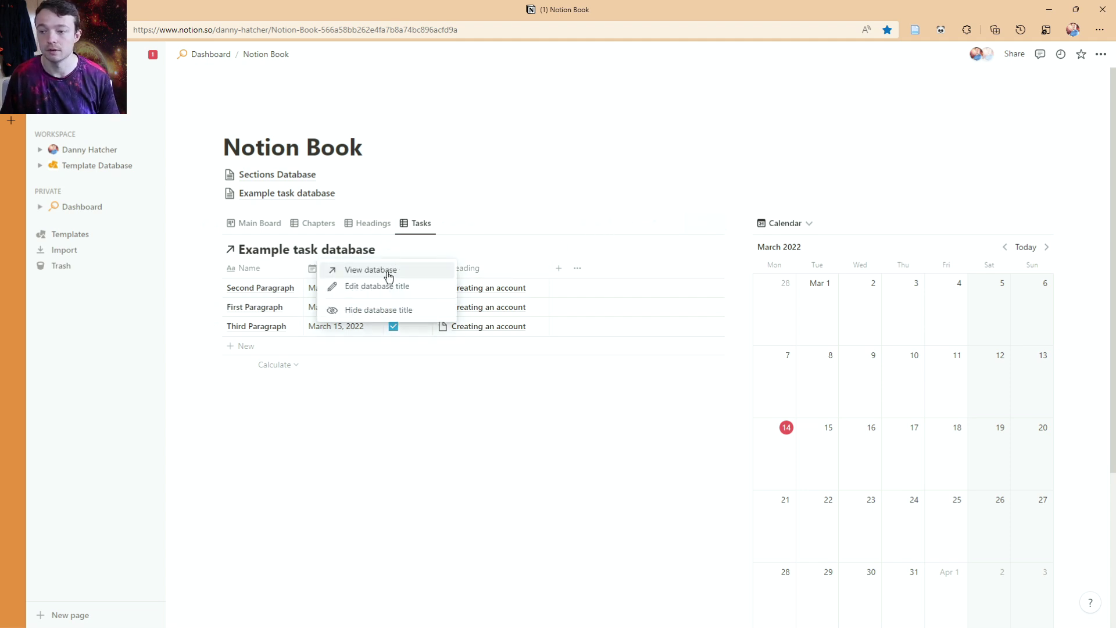
{"action": "left_click", "coordinate": [391, 310]}
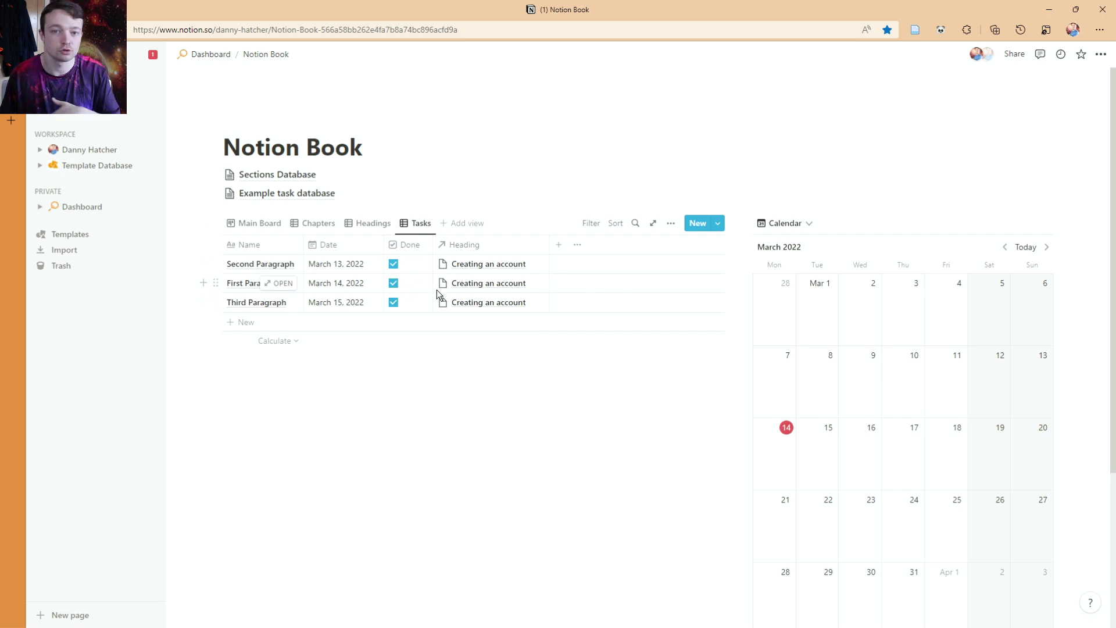
- Check the properties of the "Creating an account" card on the Main Board and move it from Writing to Finished
{"action": "left_click", "coordinate": [251, 227]}
{"action": "left_click", "coordinate": [517, 300]}
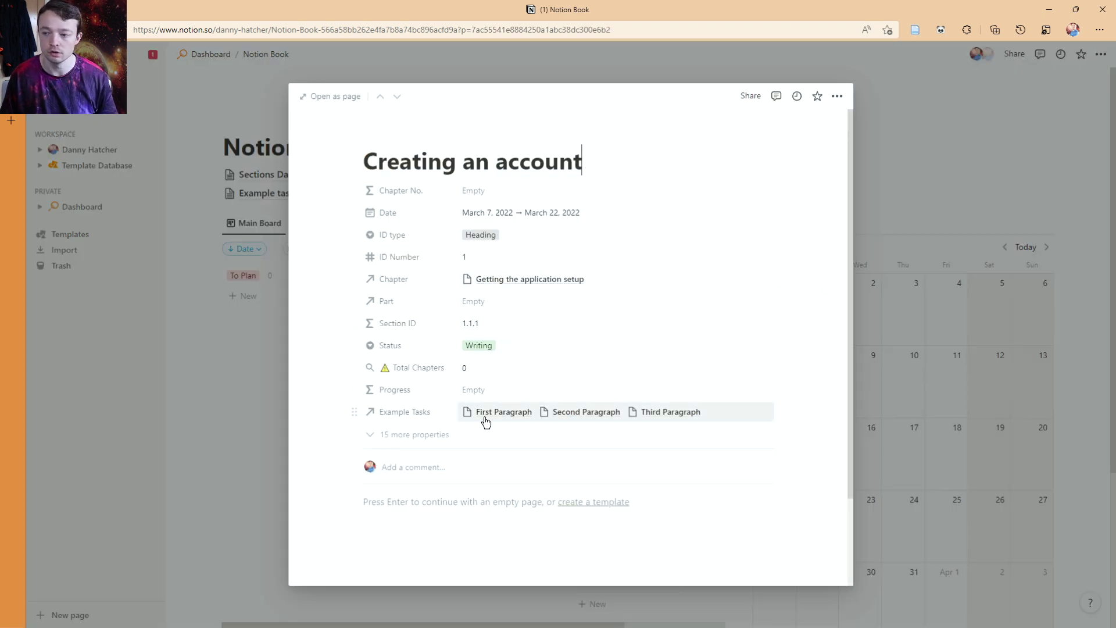
{"action": "left_click", "coordinate": [250, 336]}
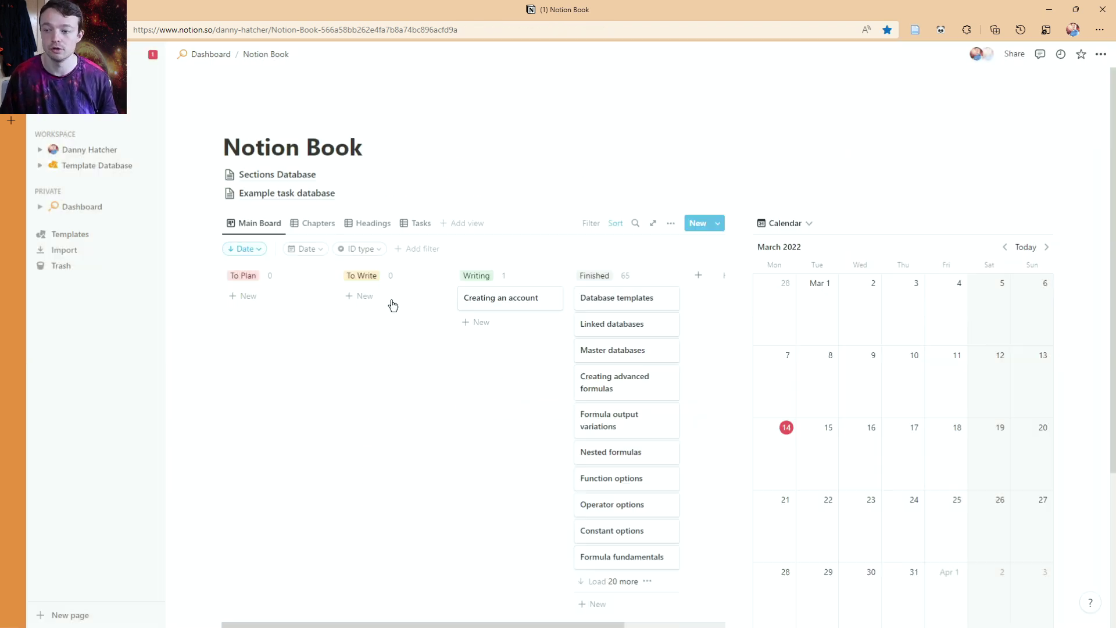
{"action": "left_click_drag", "start_coordinate": [506, 299], "coordinate": [627, 296]}
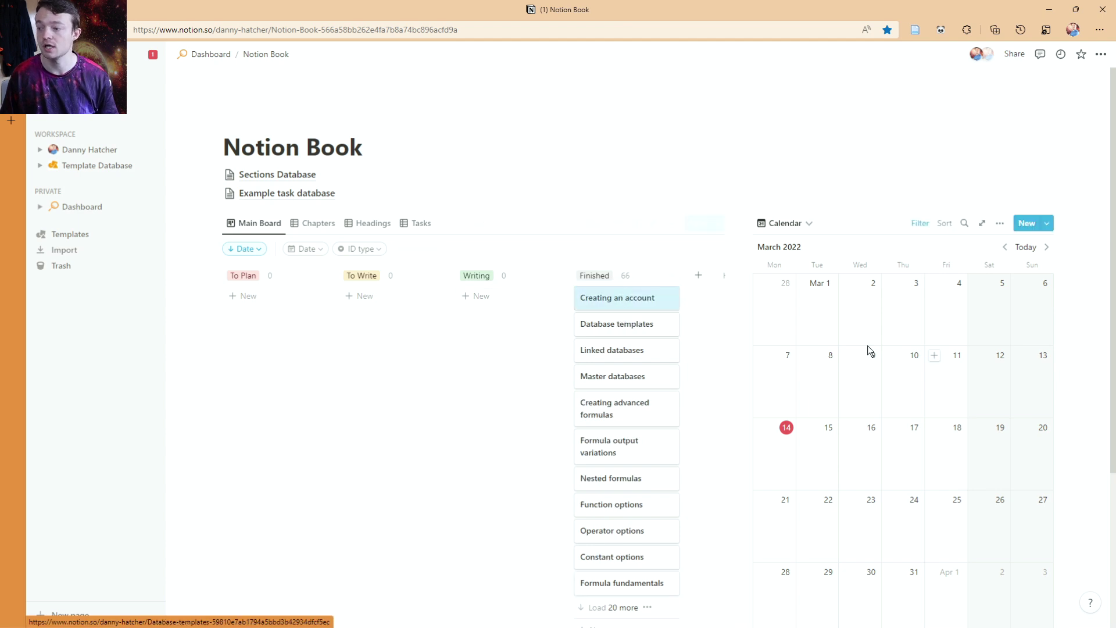
- Check the Calendar's status filter rule and move the "Linked databases" card from Finished to To Write on the Main Board
{"action": "left_click", "coordinate": [926, 225]}
{"action": "left_click", "coordinate": [791, 249]}
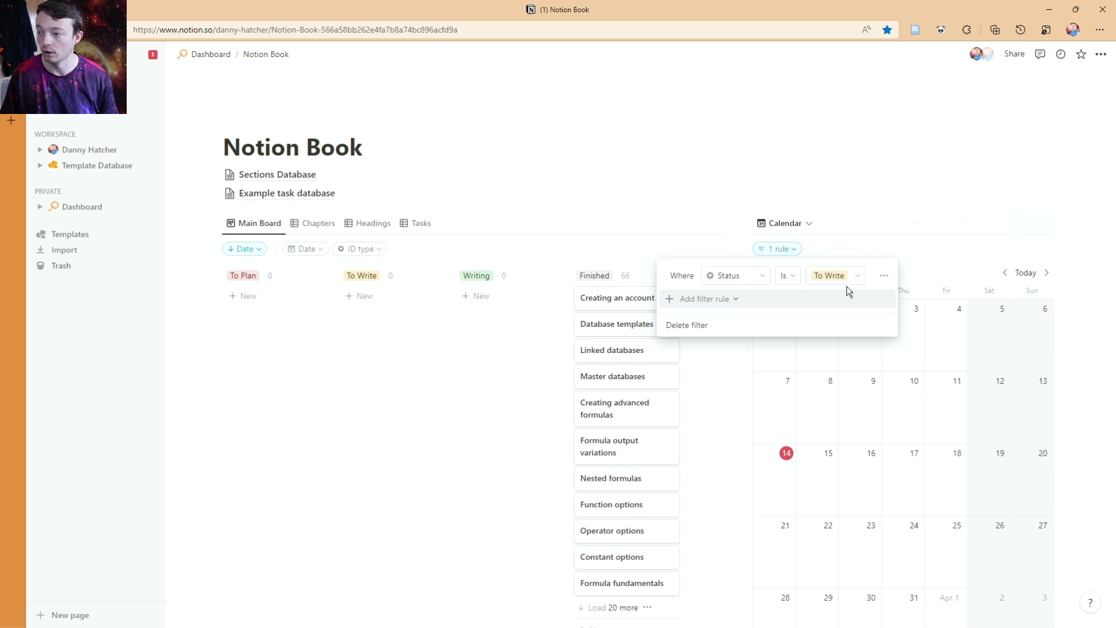
{"action": "left_click", "coordinate": [444, 131]}
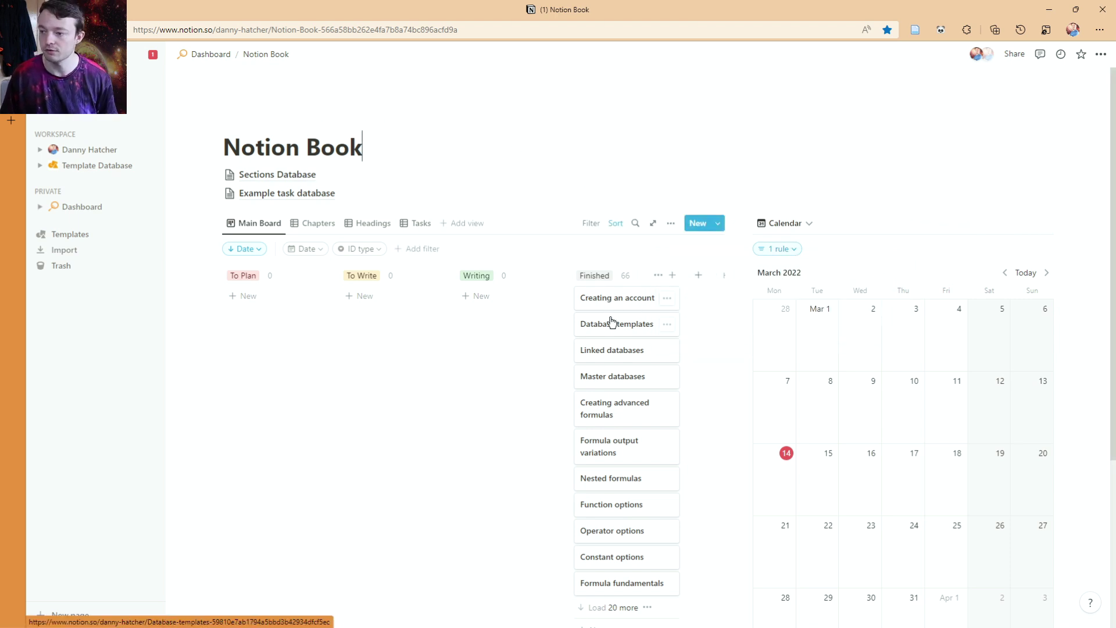
{"action": "left_click_drag", "start_coordinate": [605, 351], "coordinate": [835, 393]}
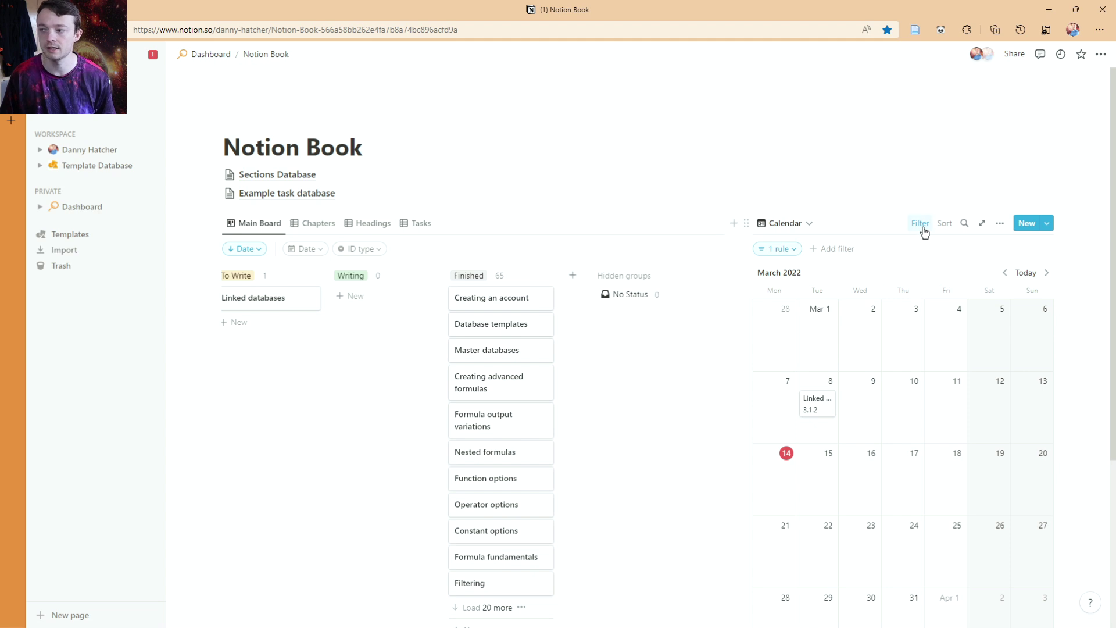
{"action": "scroll", "coordinate": [601, 496], "scroll_direction": "down", "scroll_amount": 2}
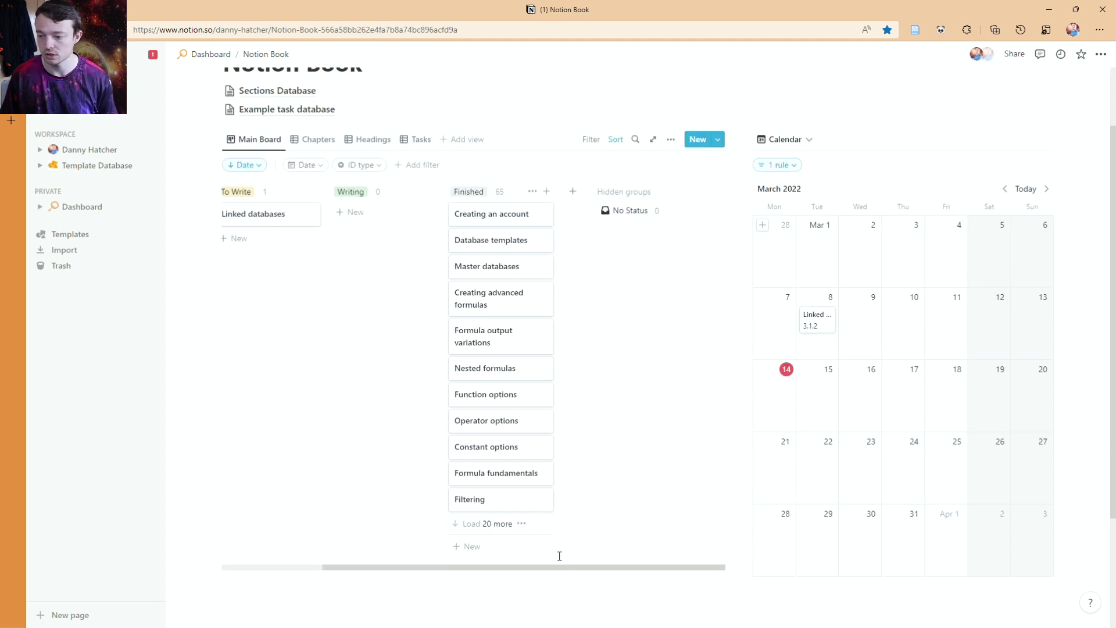
{"action": "left_click_drag", "start_coordinate": [564, 568], "coordinate": [451, 539]}
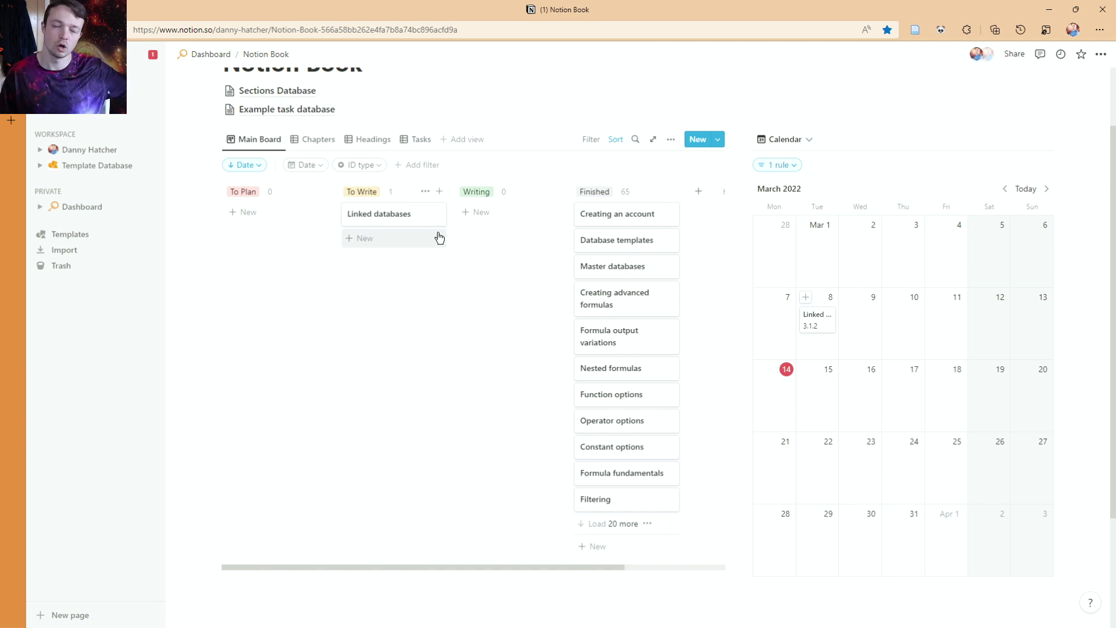
- Look at the Tasks view and add a new table view based on the Sections Database beside it
{"action": "left_click", "coordinate": [413, 141]}
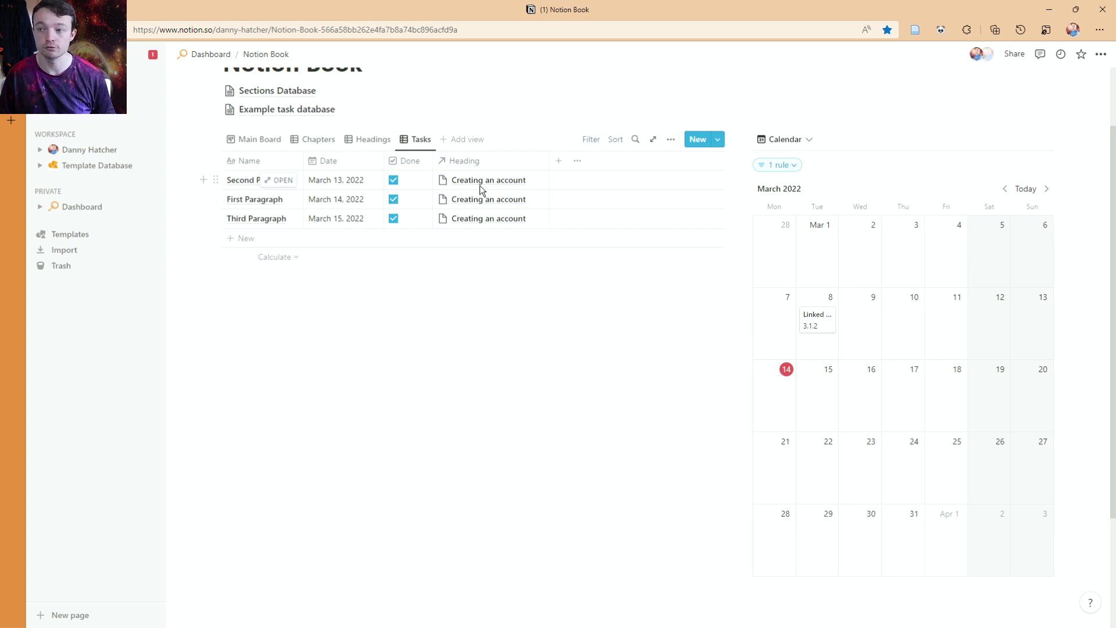
{"action": "left_click", "coordinate": [454, 148]}
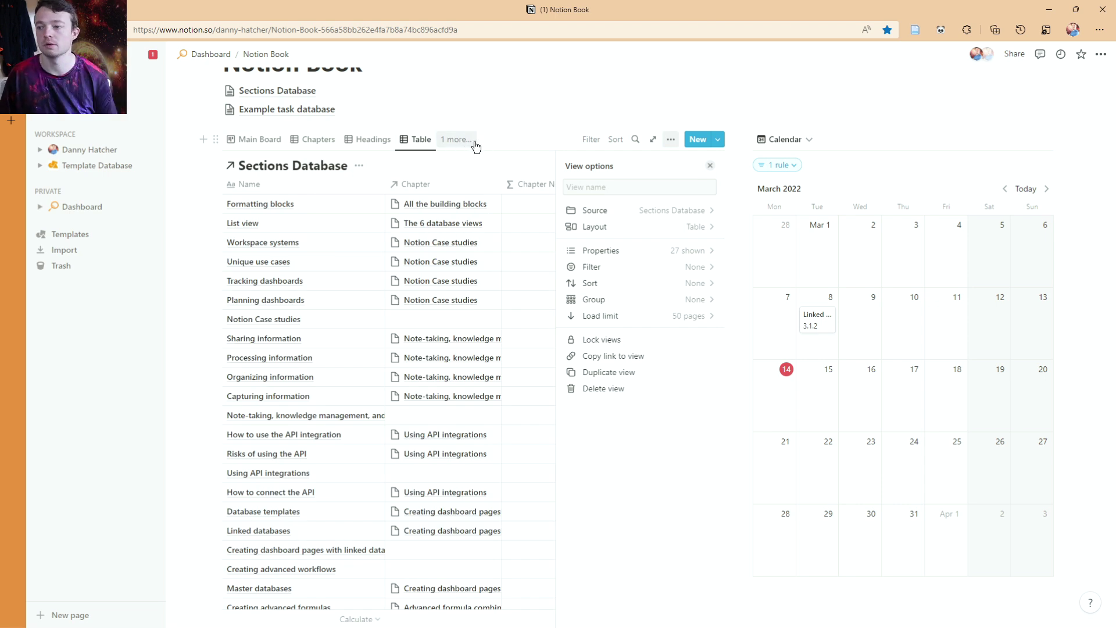
- Try the Calendar, List, Gallery, Timeline and Board layouts on the new Sections Database view, and set it back to Table
{"action": "left_click", "coordinate": [674, 226]}
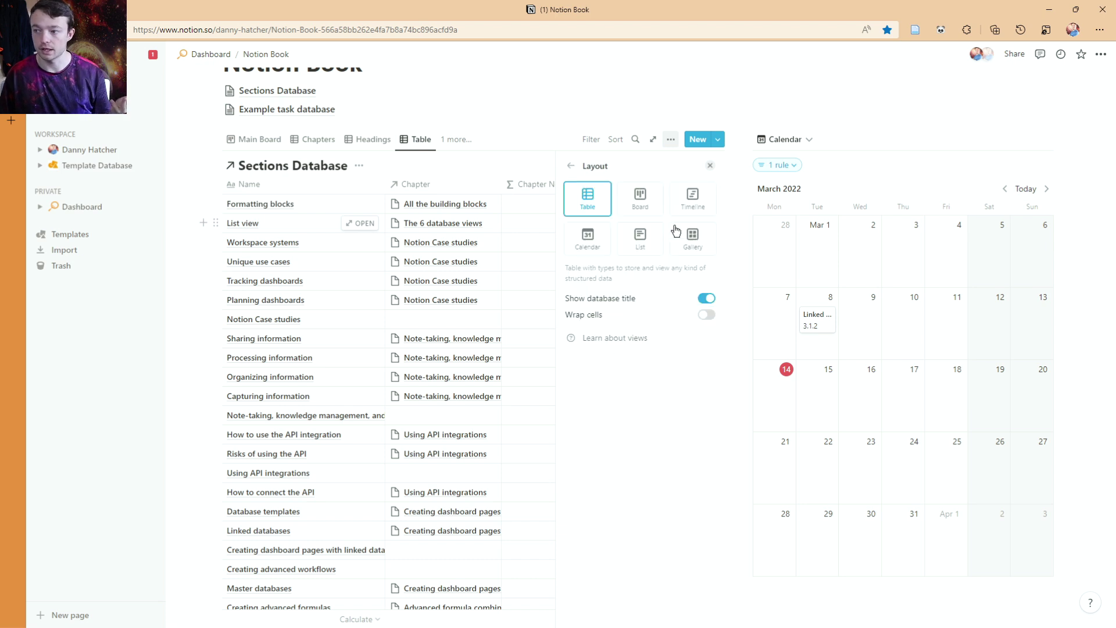
{"action": "left_click", "coordinate": [594, 242]}
{"action": "left_click", "coordinate": [643, 241]}
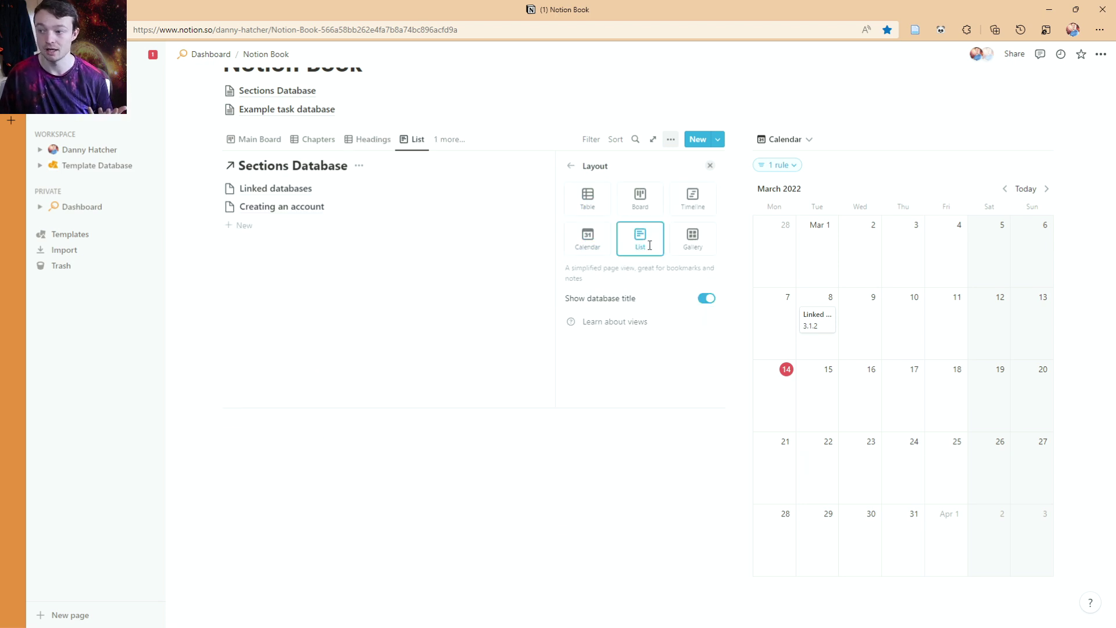
{"action": "left_click", "coordinate": [588, 238]}
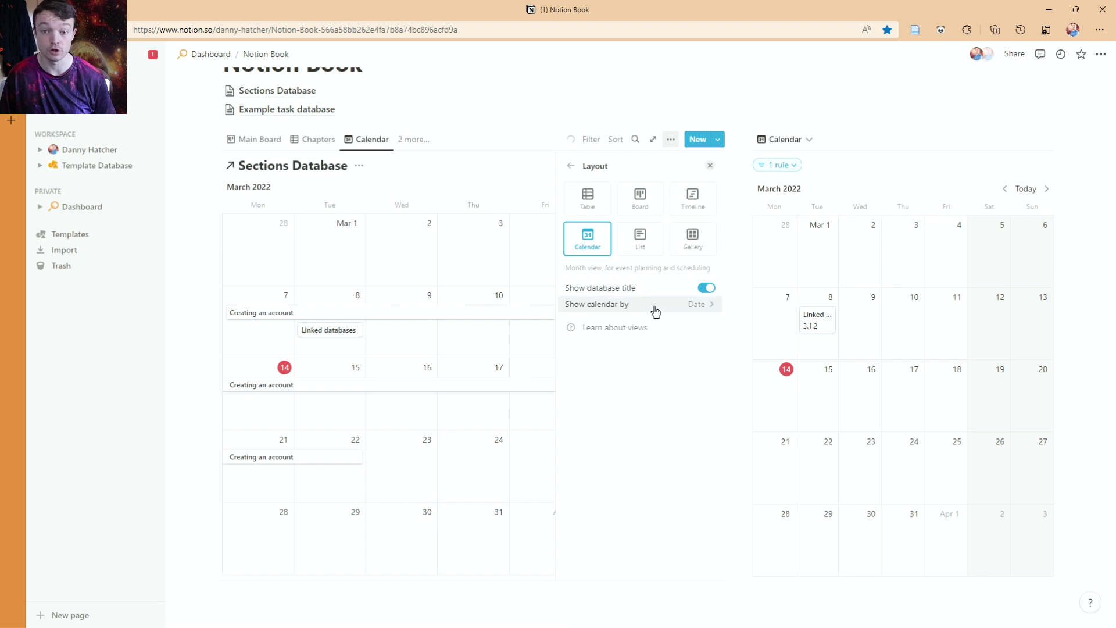
{"action": "left_click", "coordinate": [655, 243]}
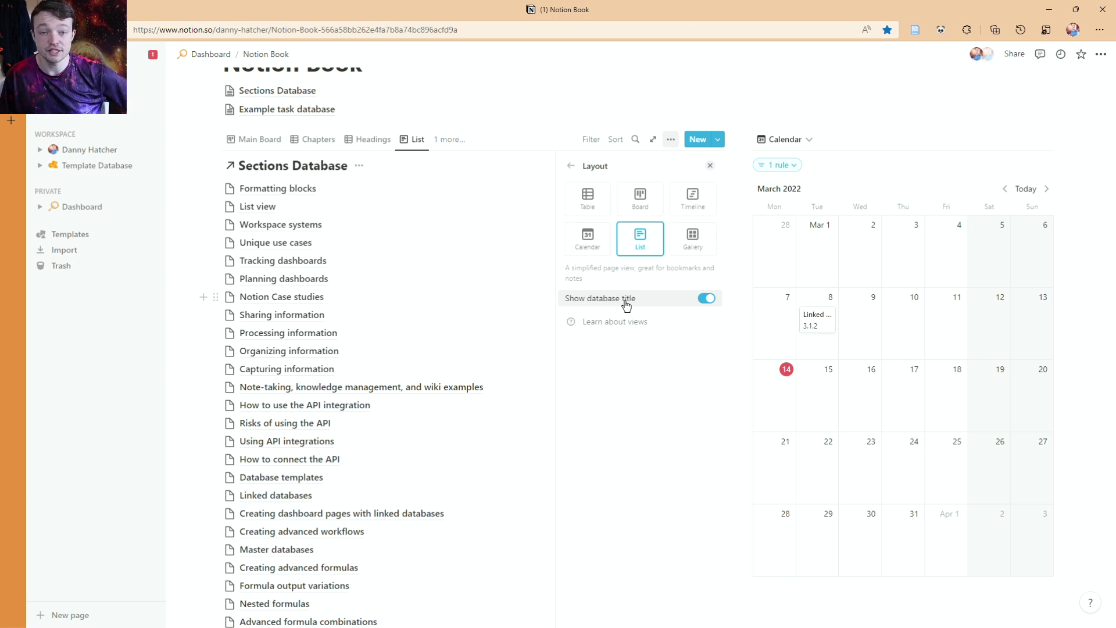
{"action": "left_click", "coordinate": [686, 247]}
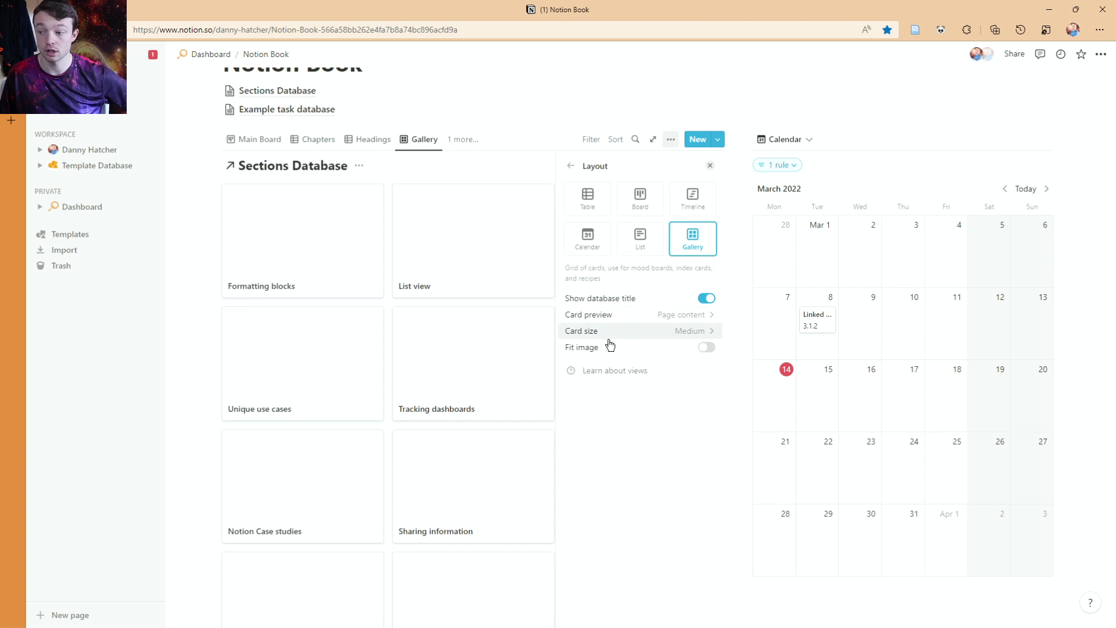
{"action": "left_click", "coordinate": [697, 199]}
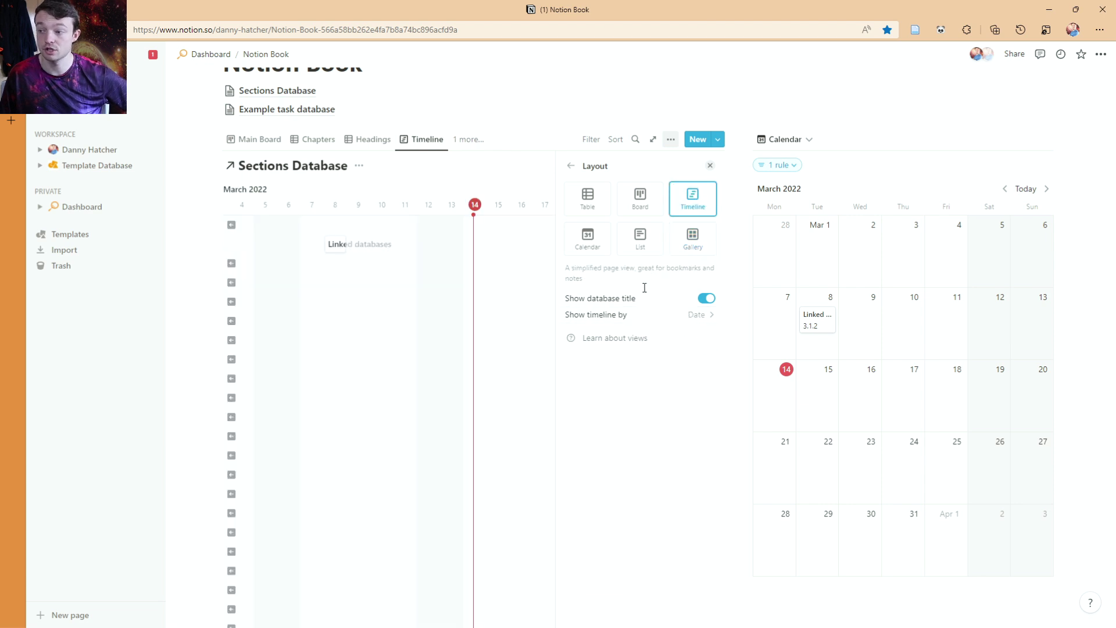
{"action": "left_click", "coordinate": [653, 209]}
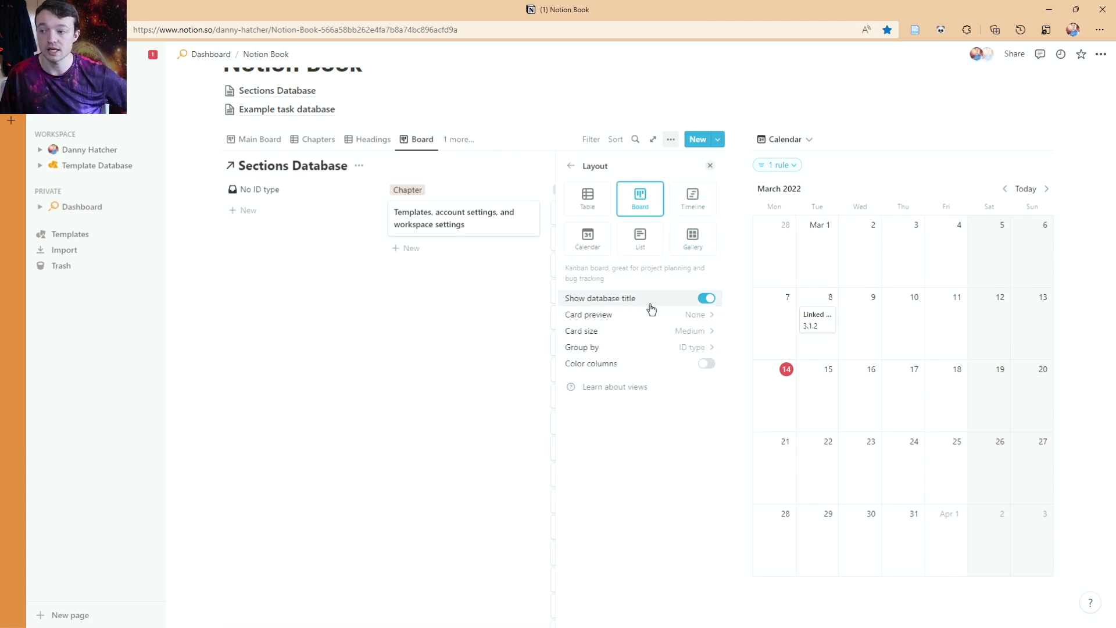
{"action": "left_click", "coordinate": [588, 197]}
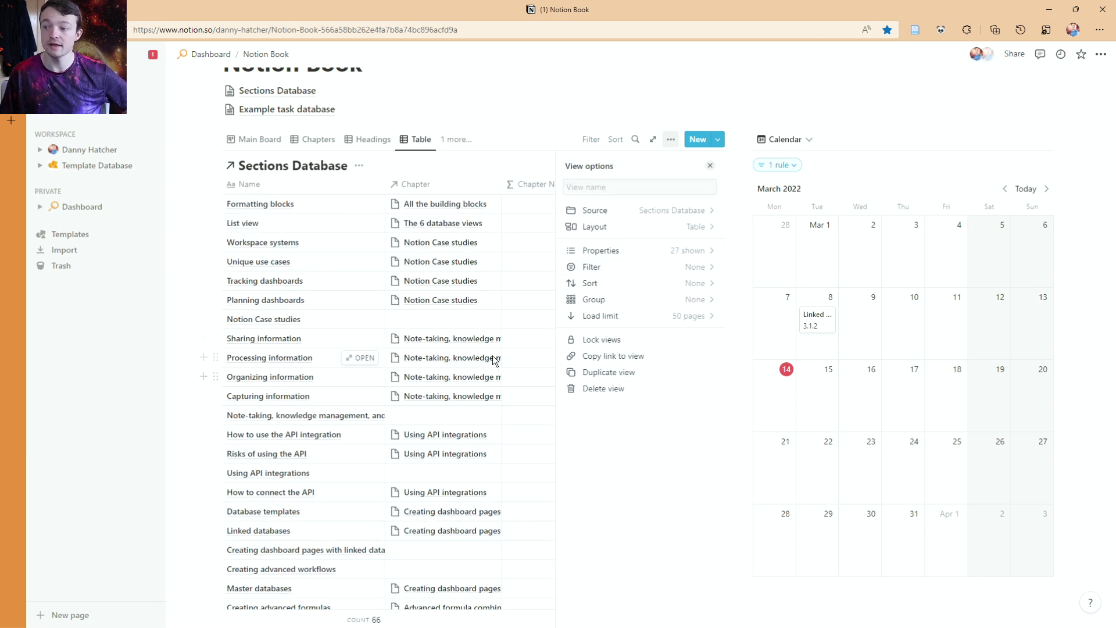